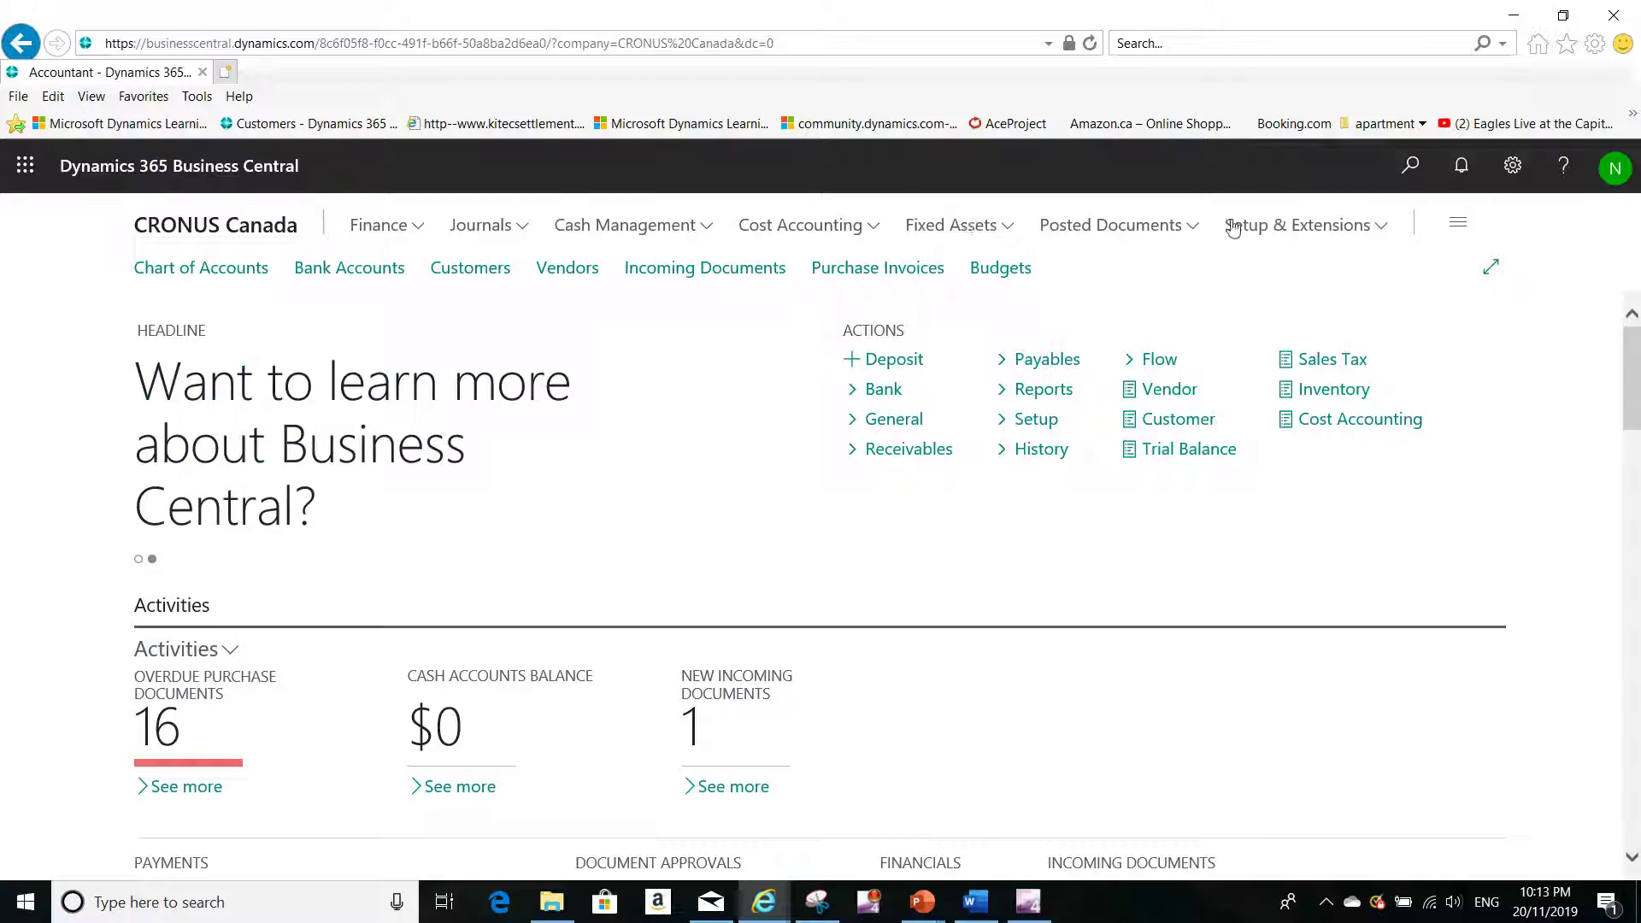
Search for "customer" and open the Customers list page
click(1397, 188)
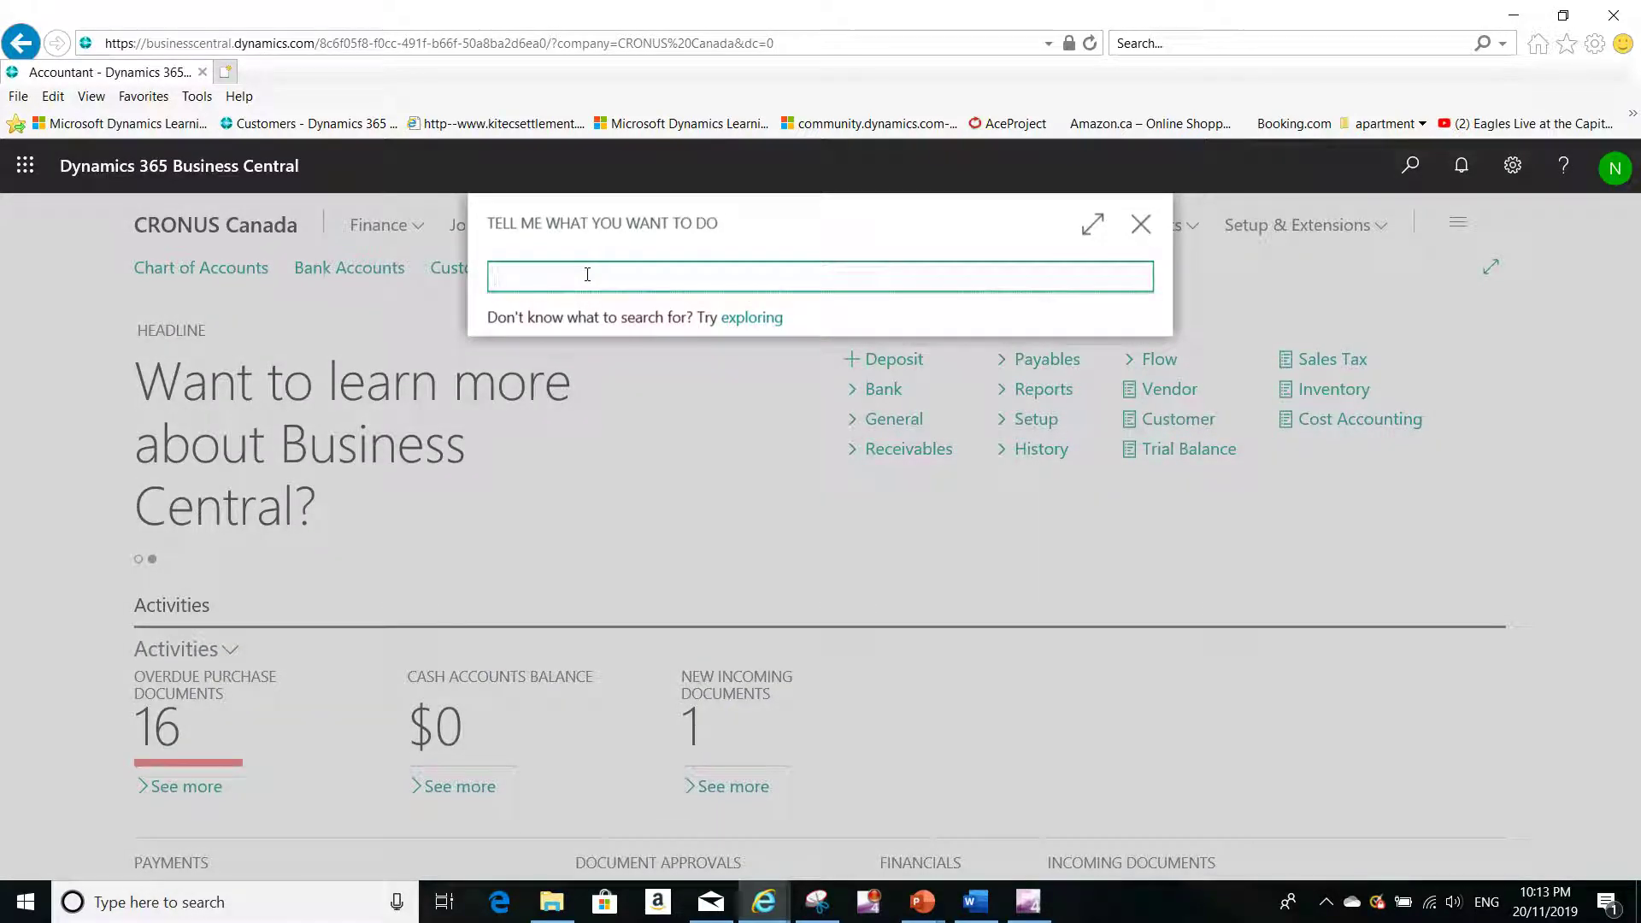
text(customer)
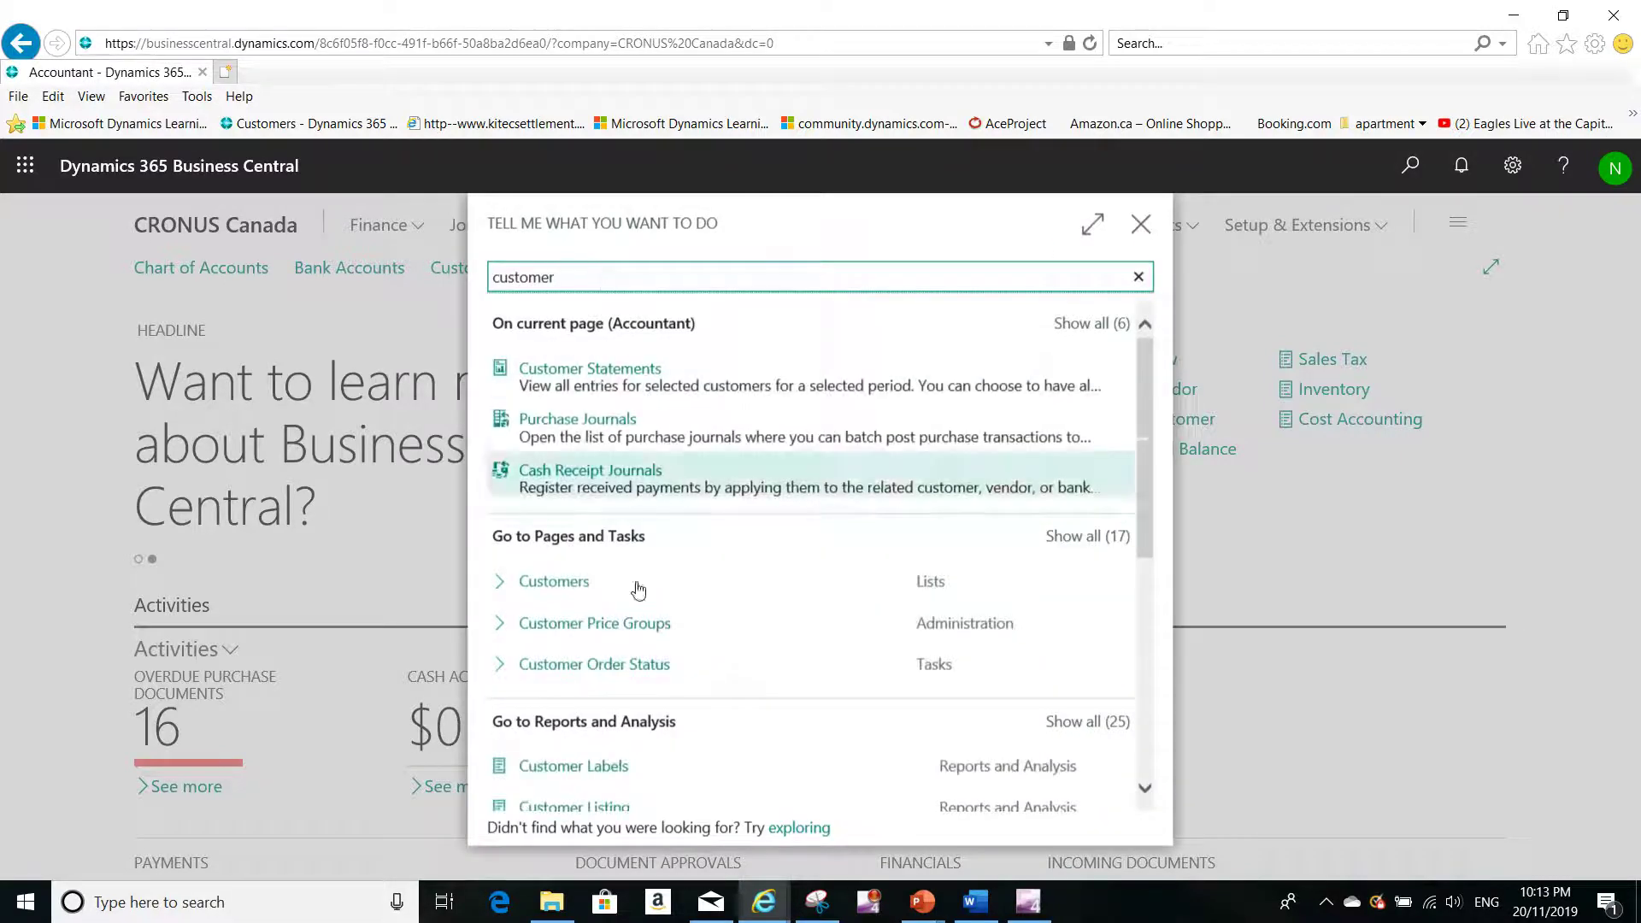
click(583, 592)
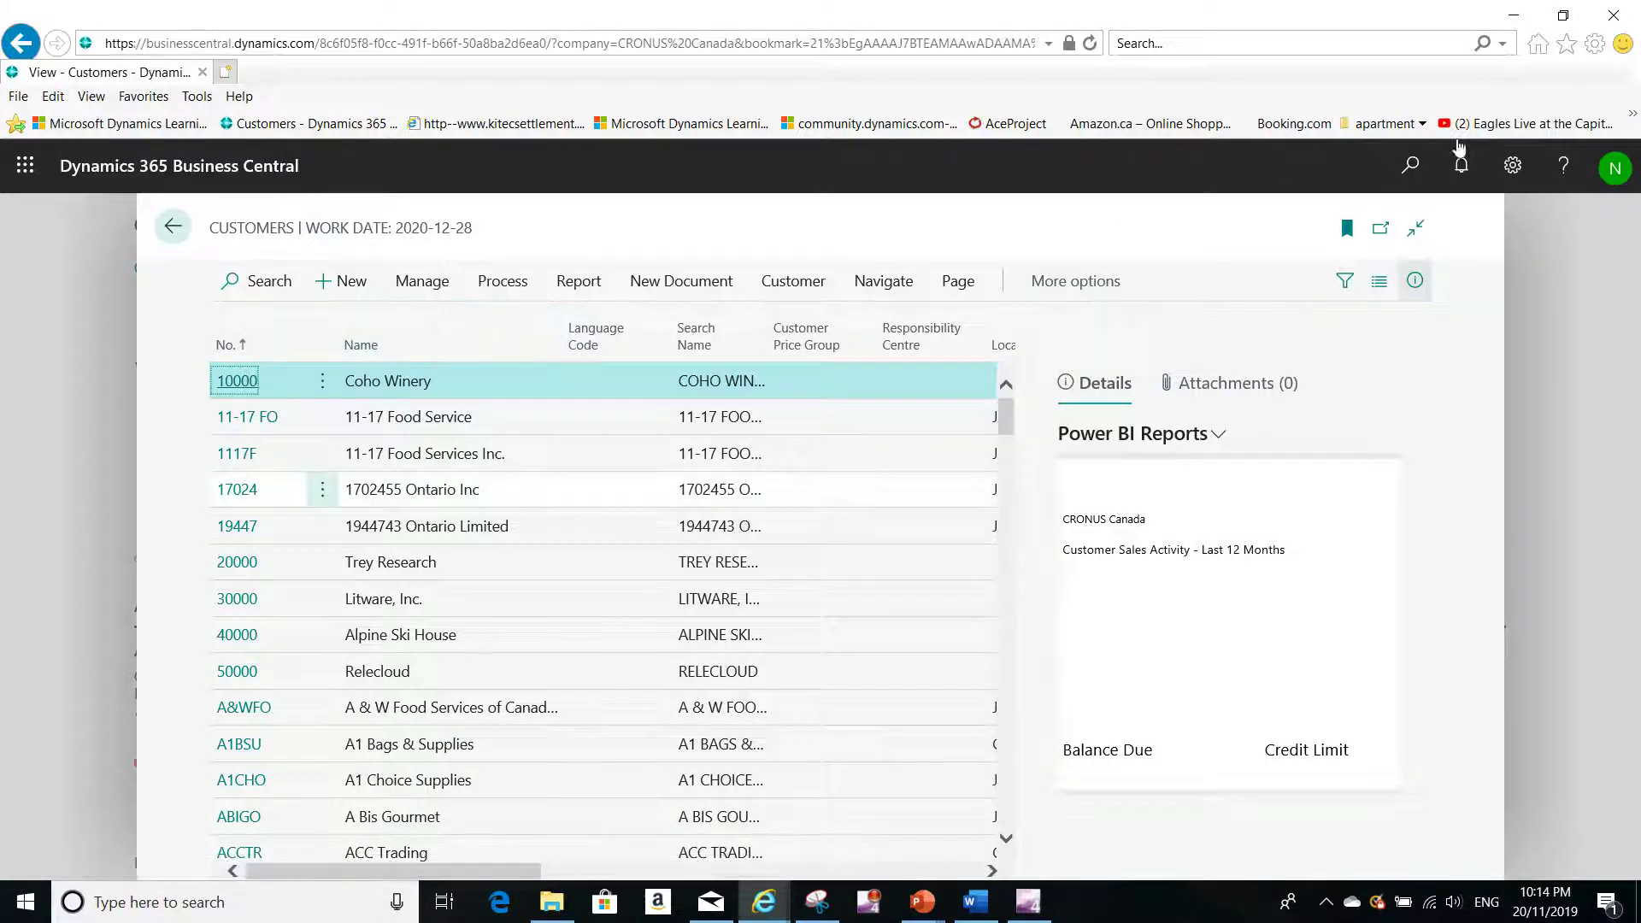
Start personalizing the Customers list and hide its Search Name and Customer Price Group columns
click(1513, 169)
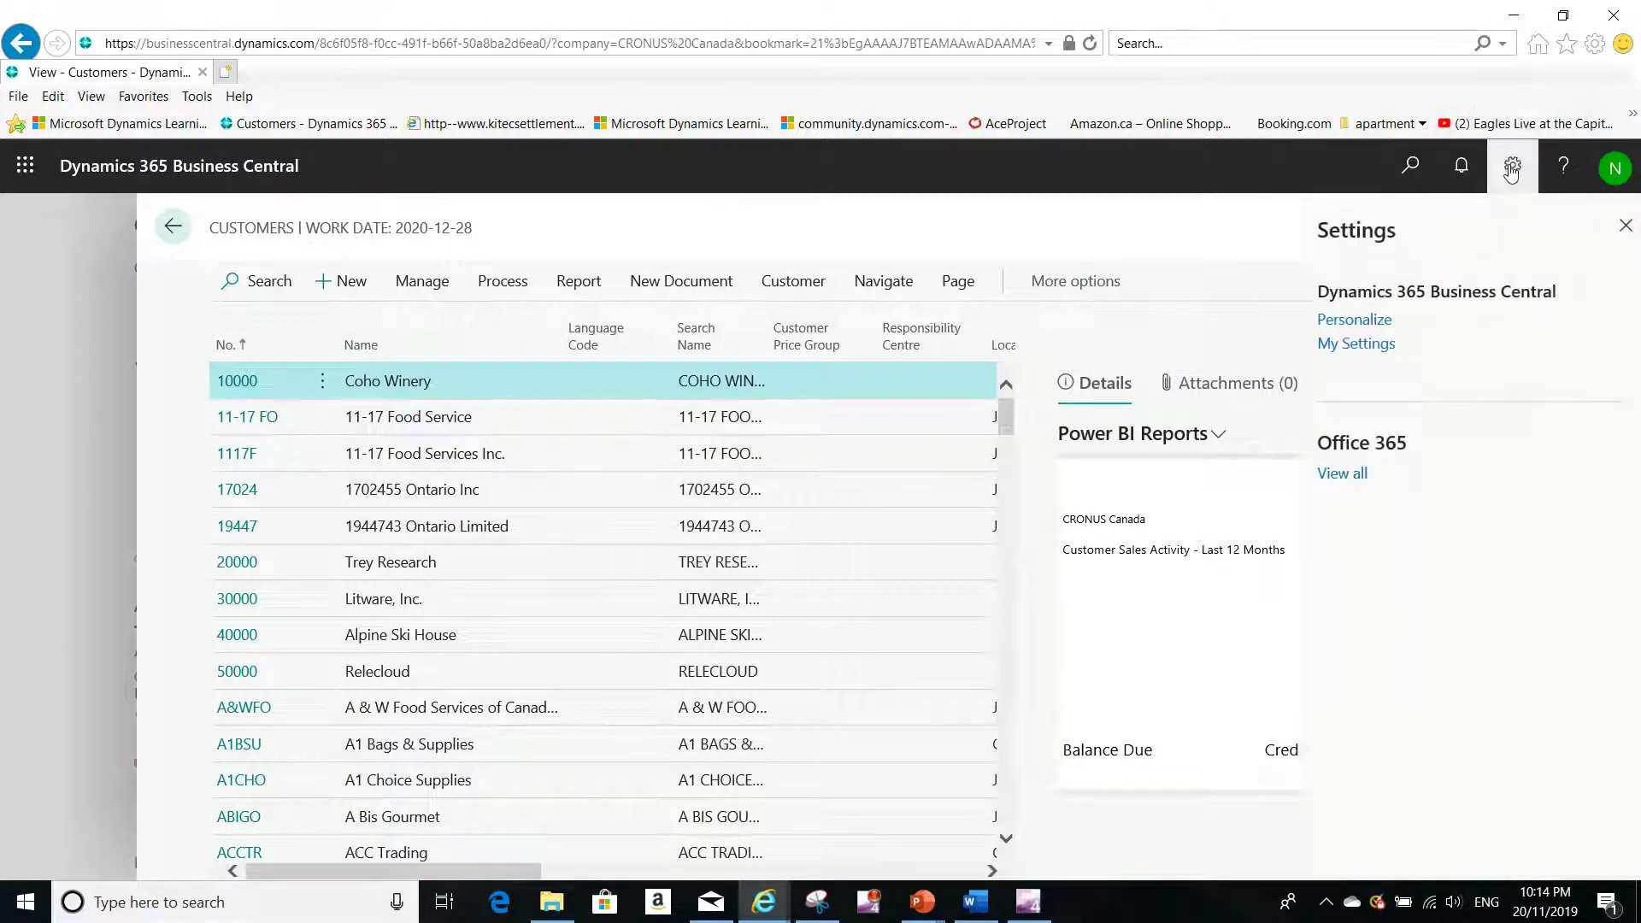
click(1355, 319)
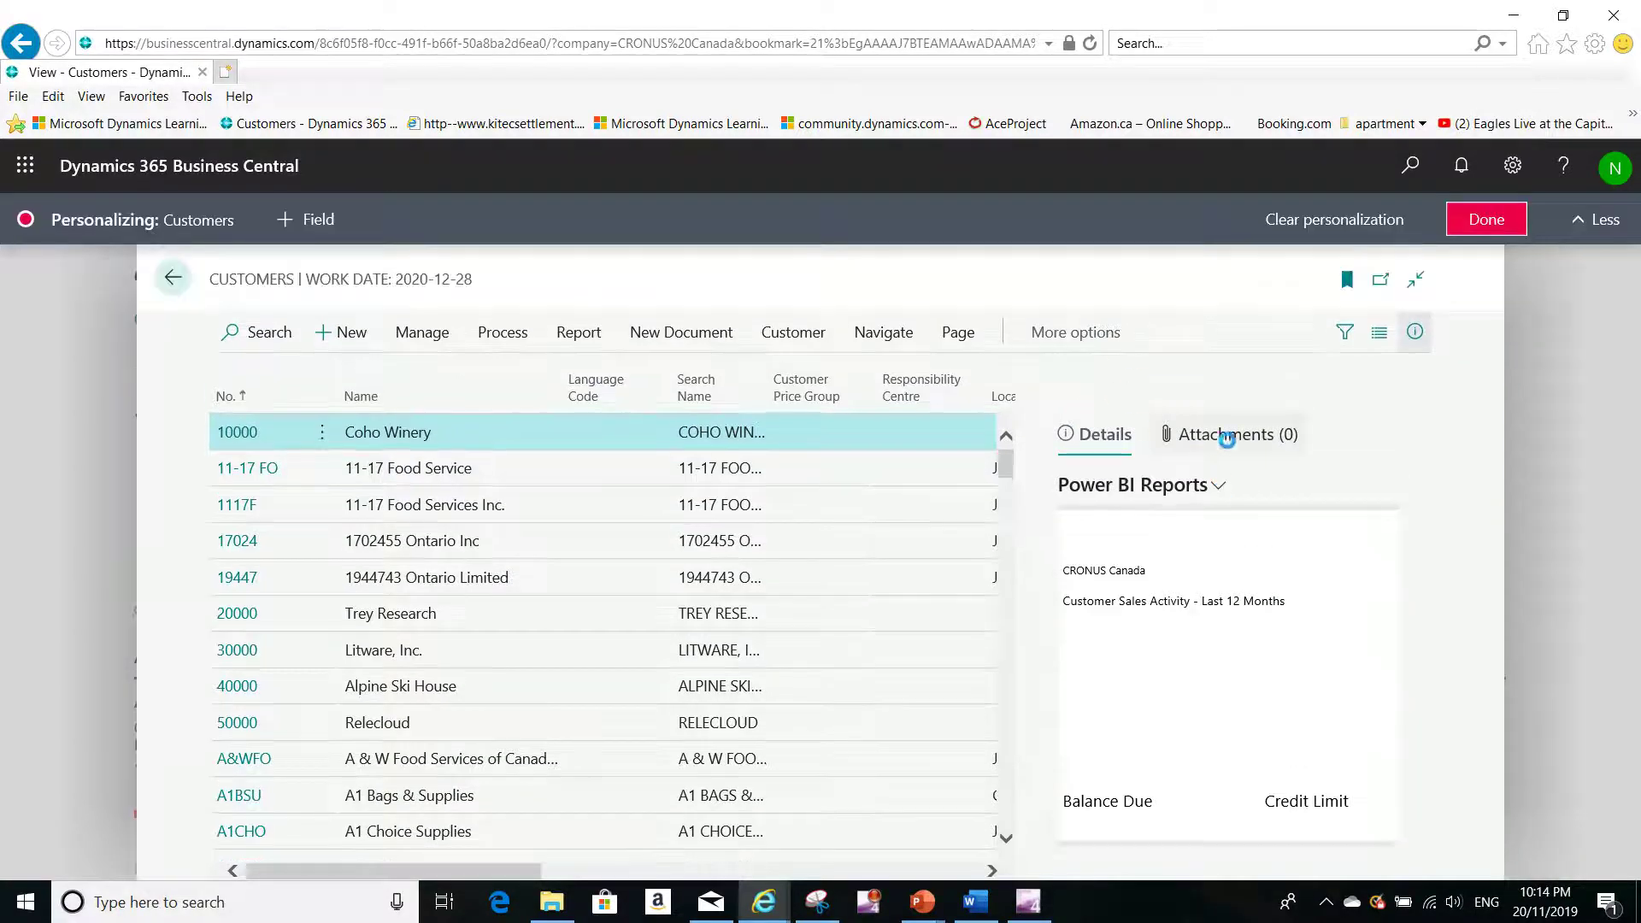
drag(777, 407, 761, 372)
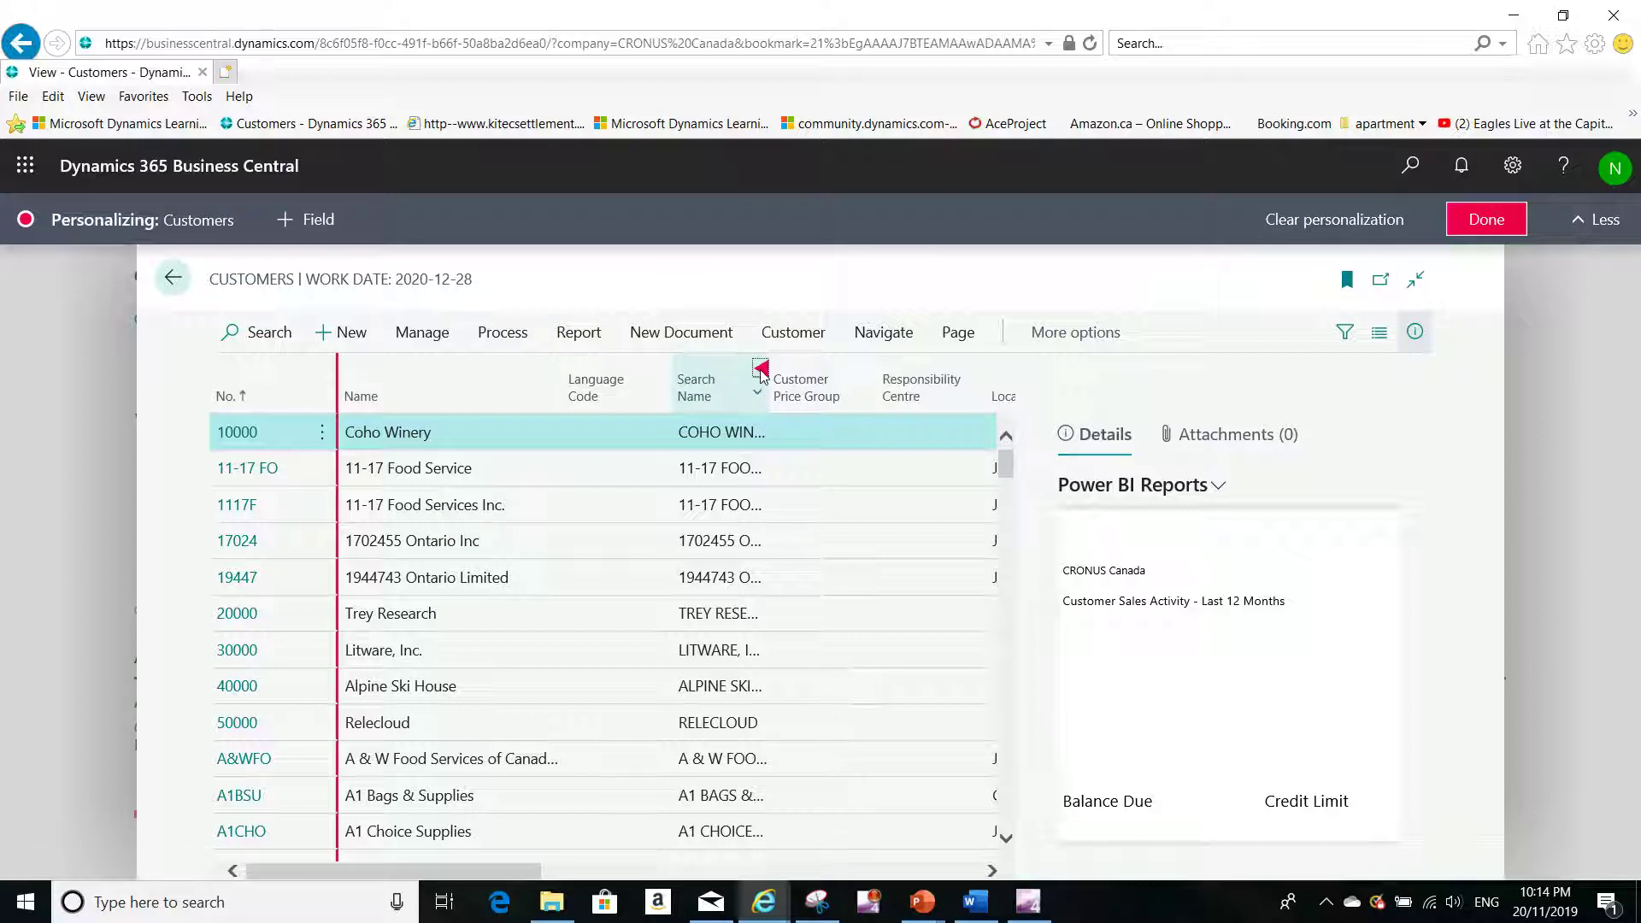
click(760, 373)
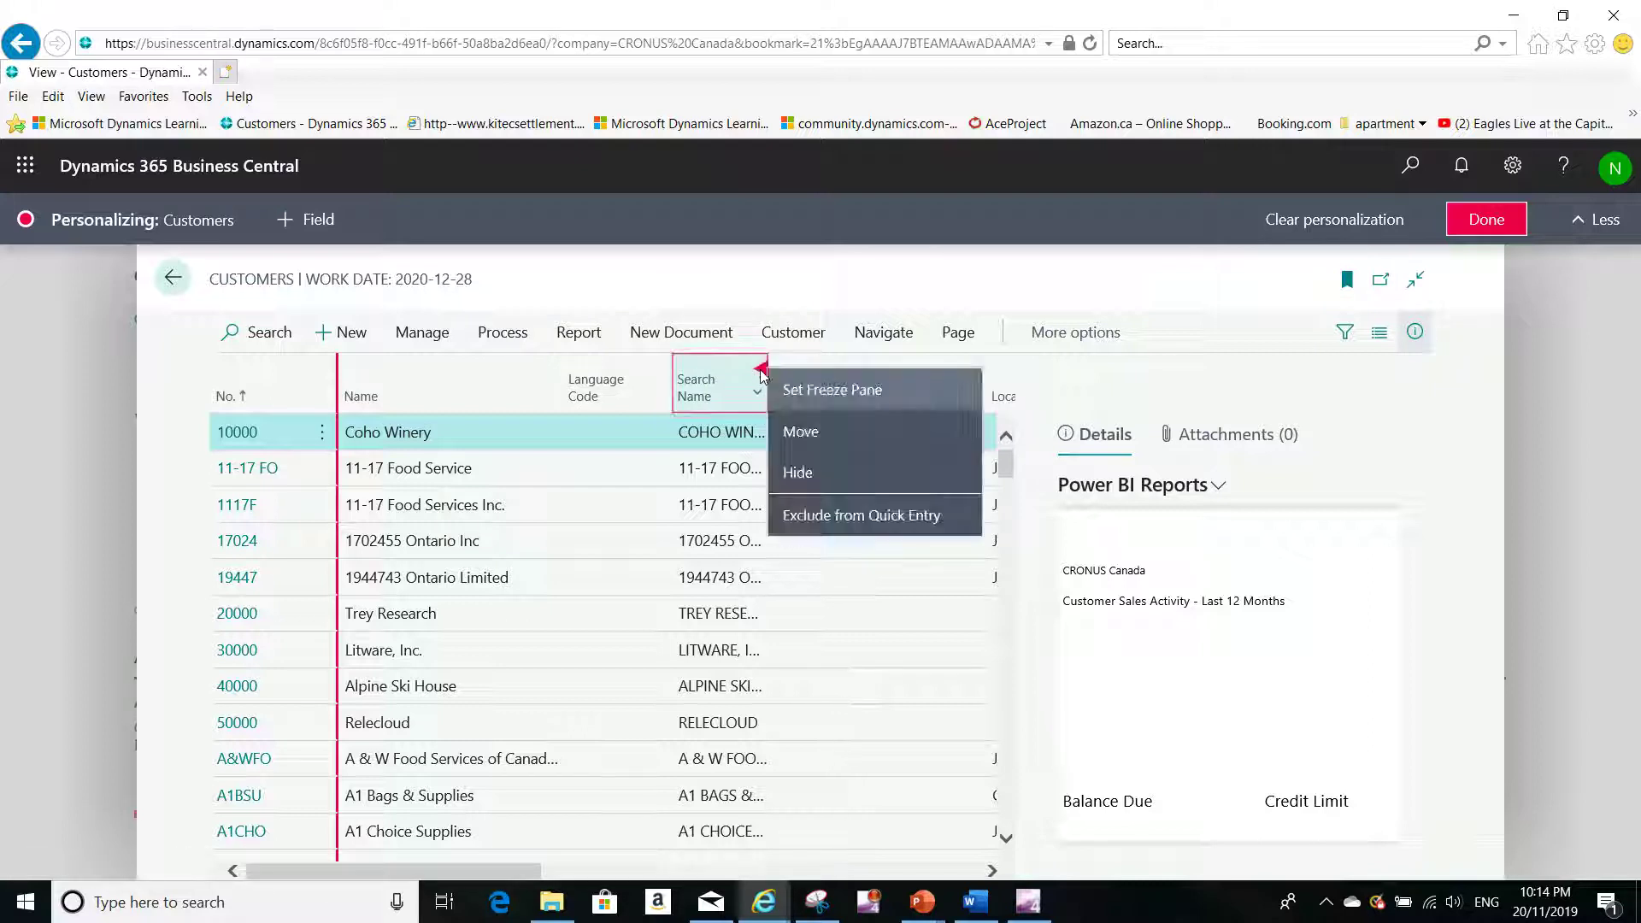
click(797, 475)
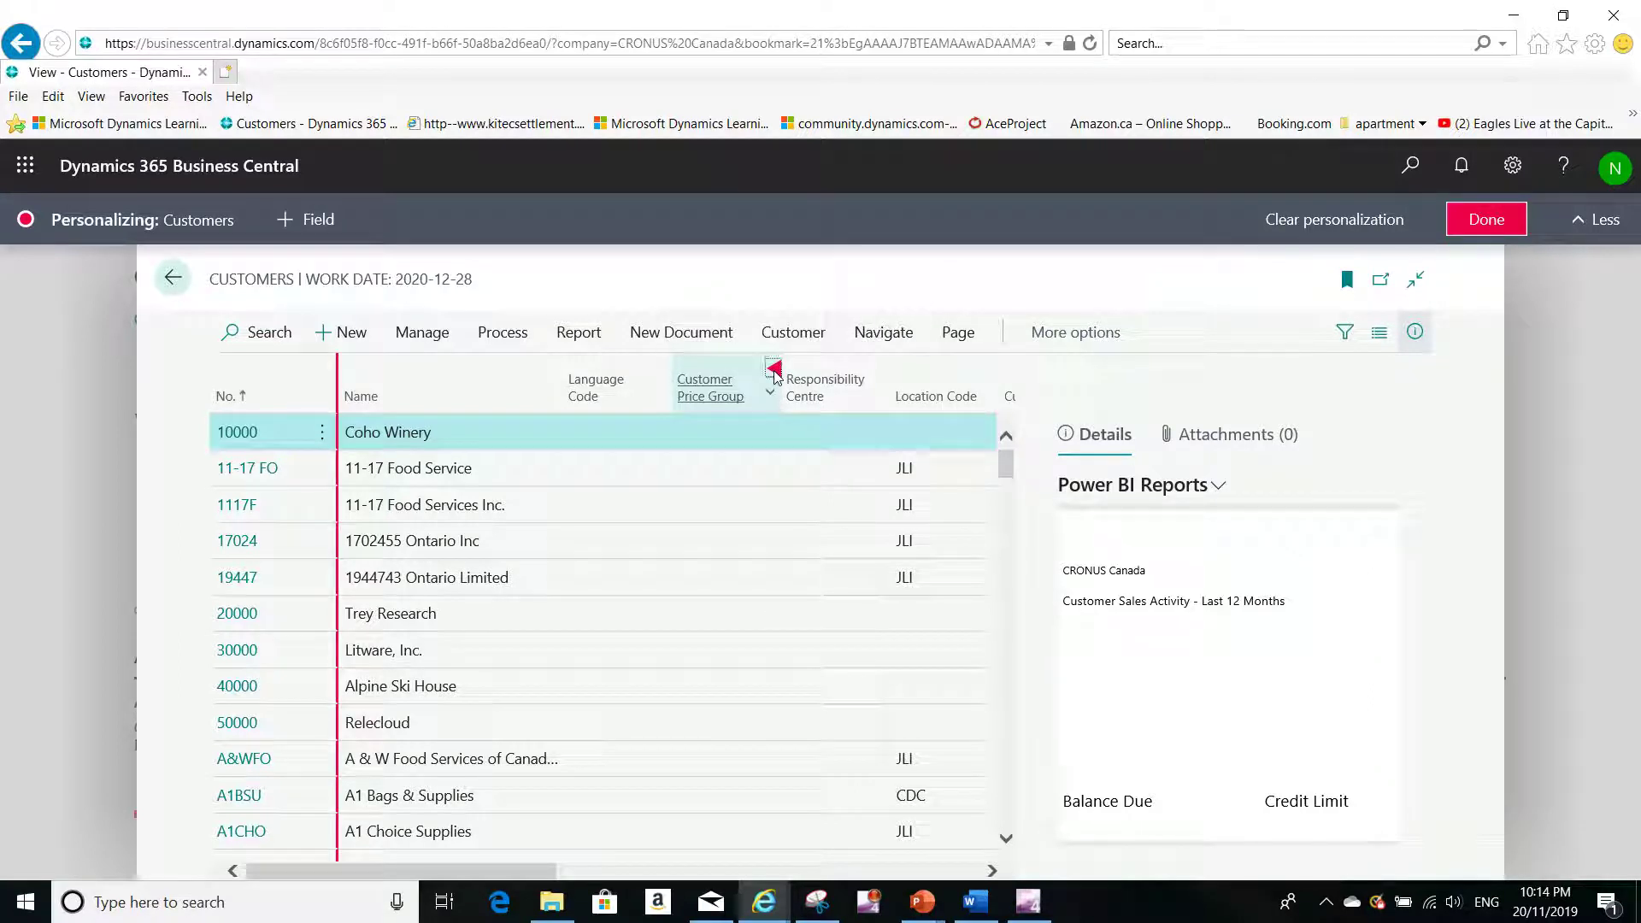
click(775, 371)
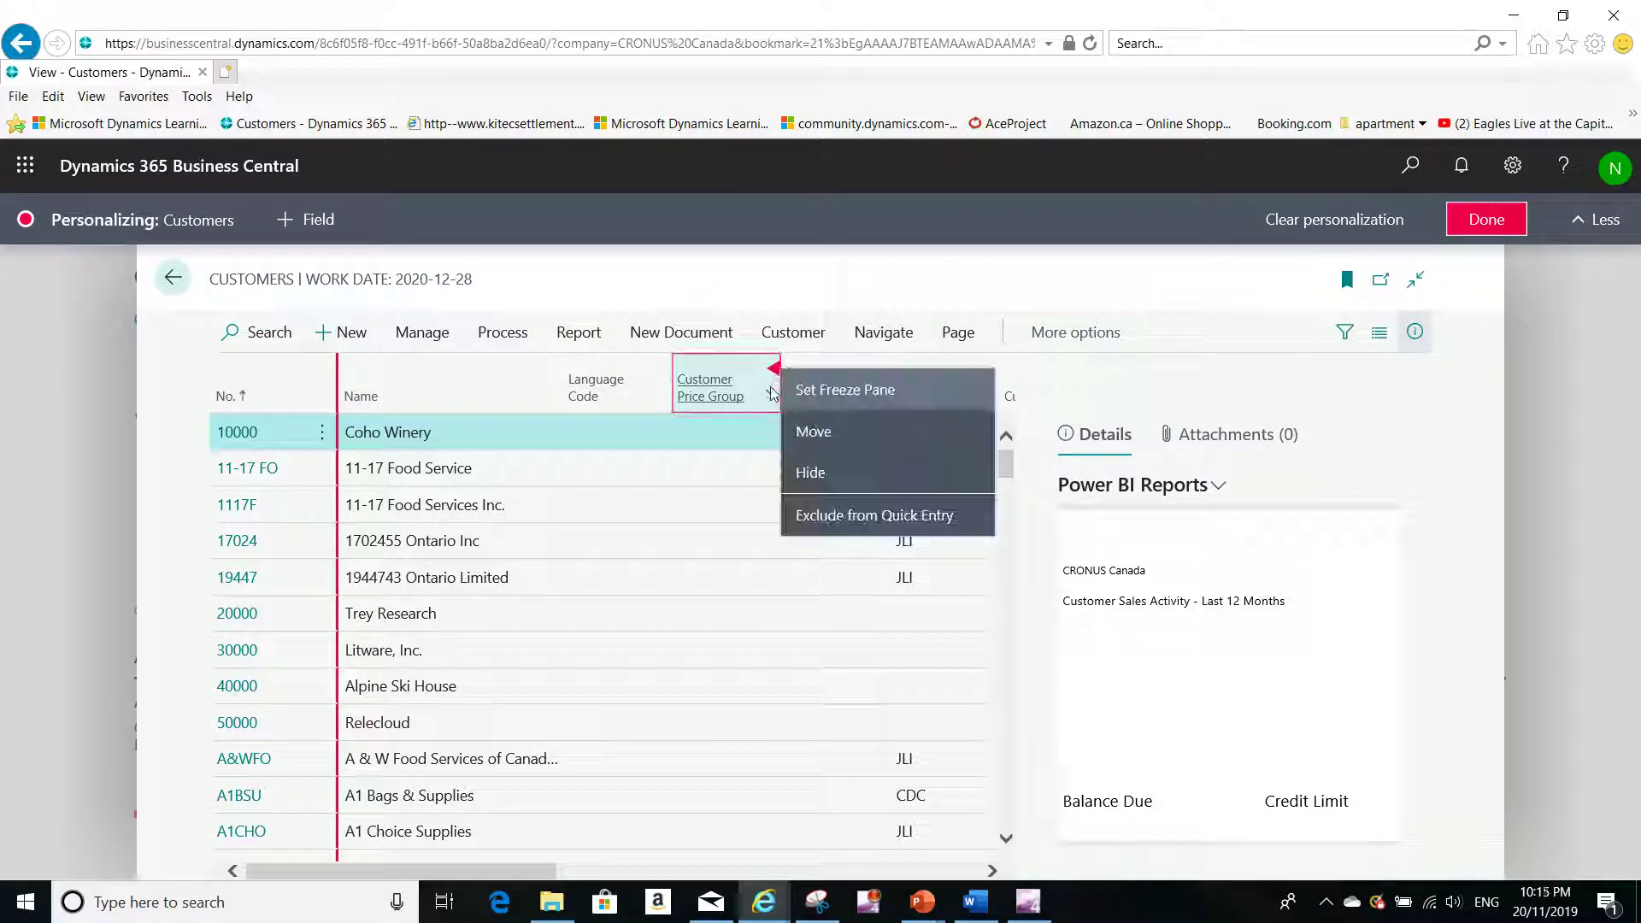
click(813, 475)
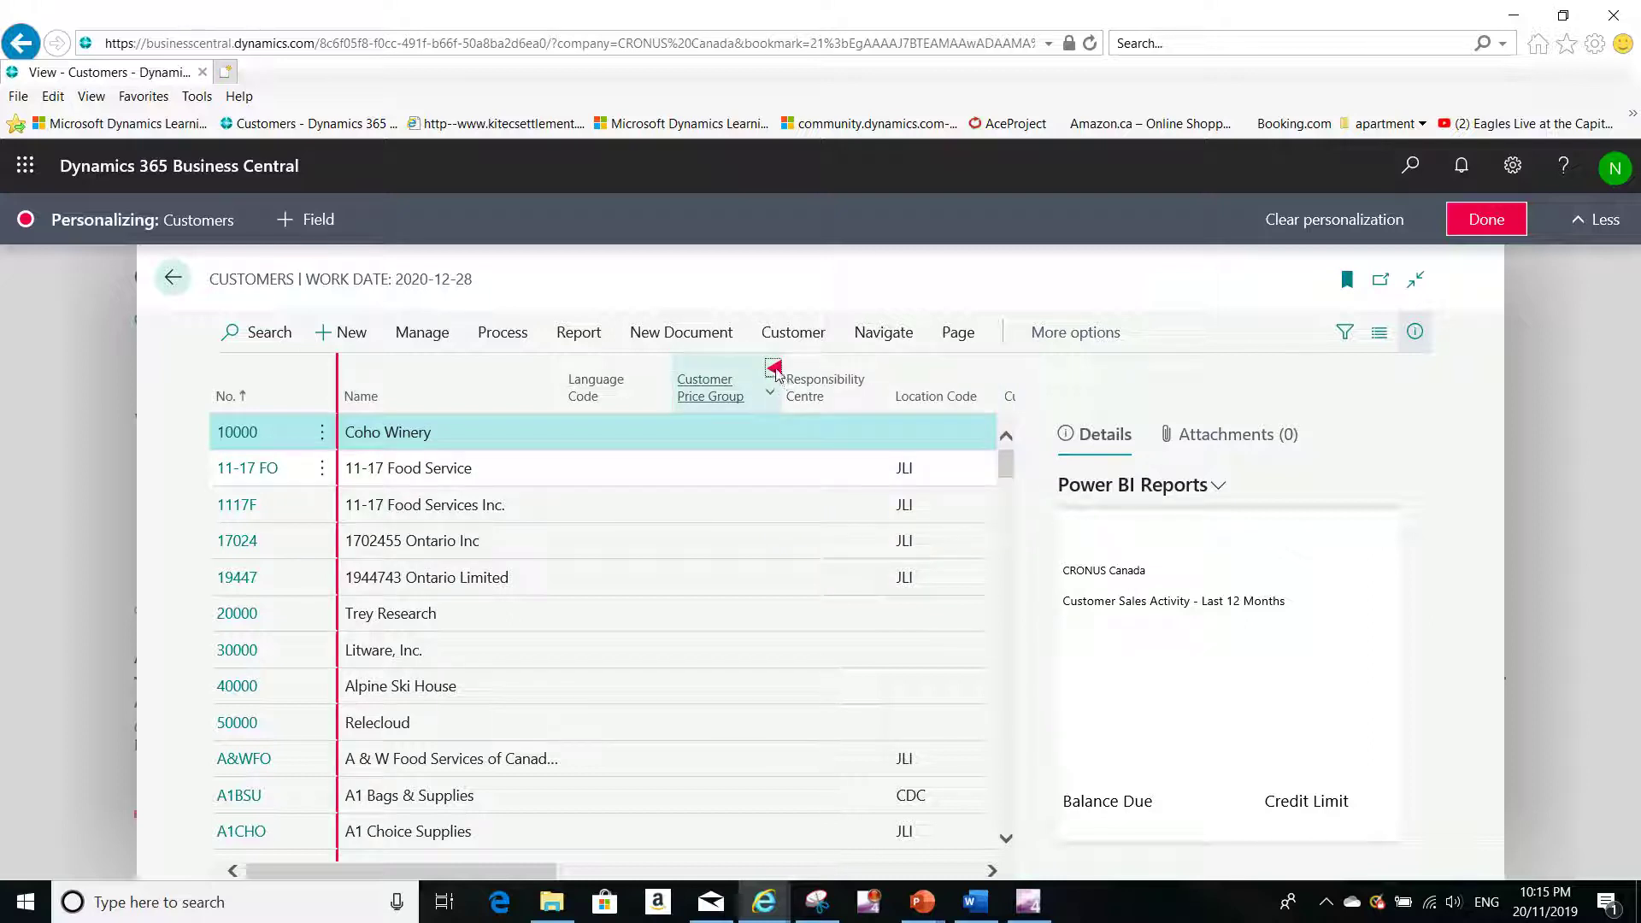
Move the Location Code column ahead of the Responsibility Centre column in the Customers list
click(775, 407)
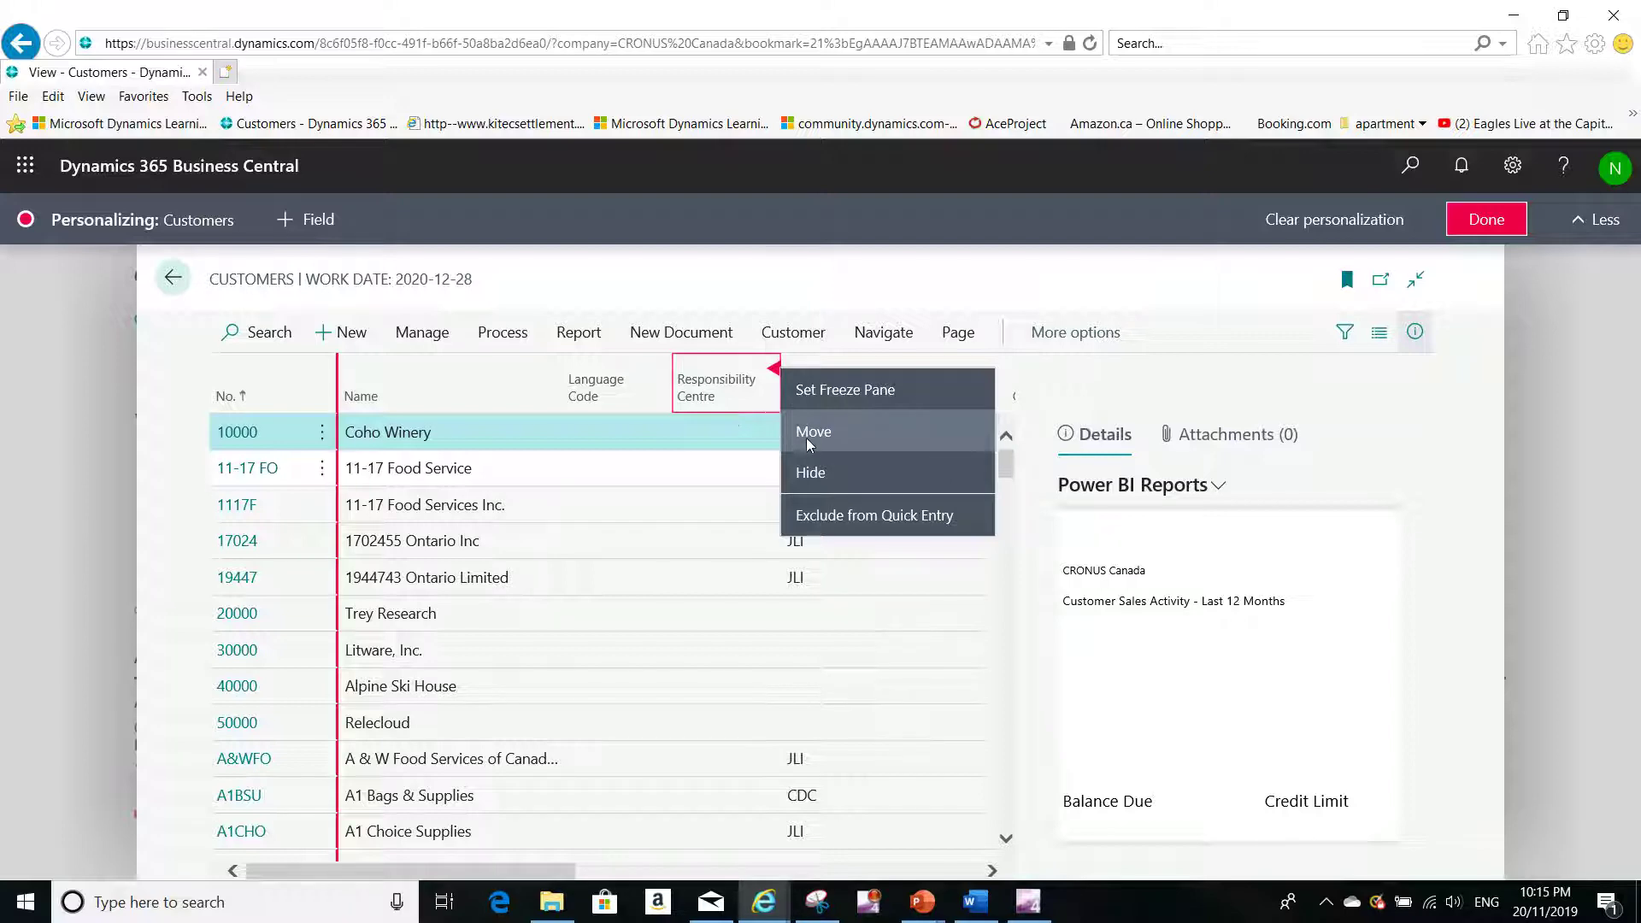
click(803, 434)
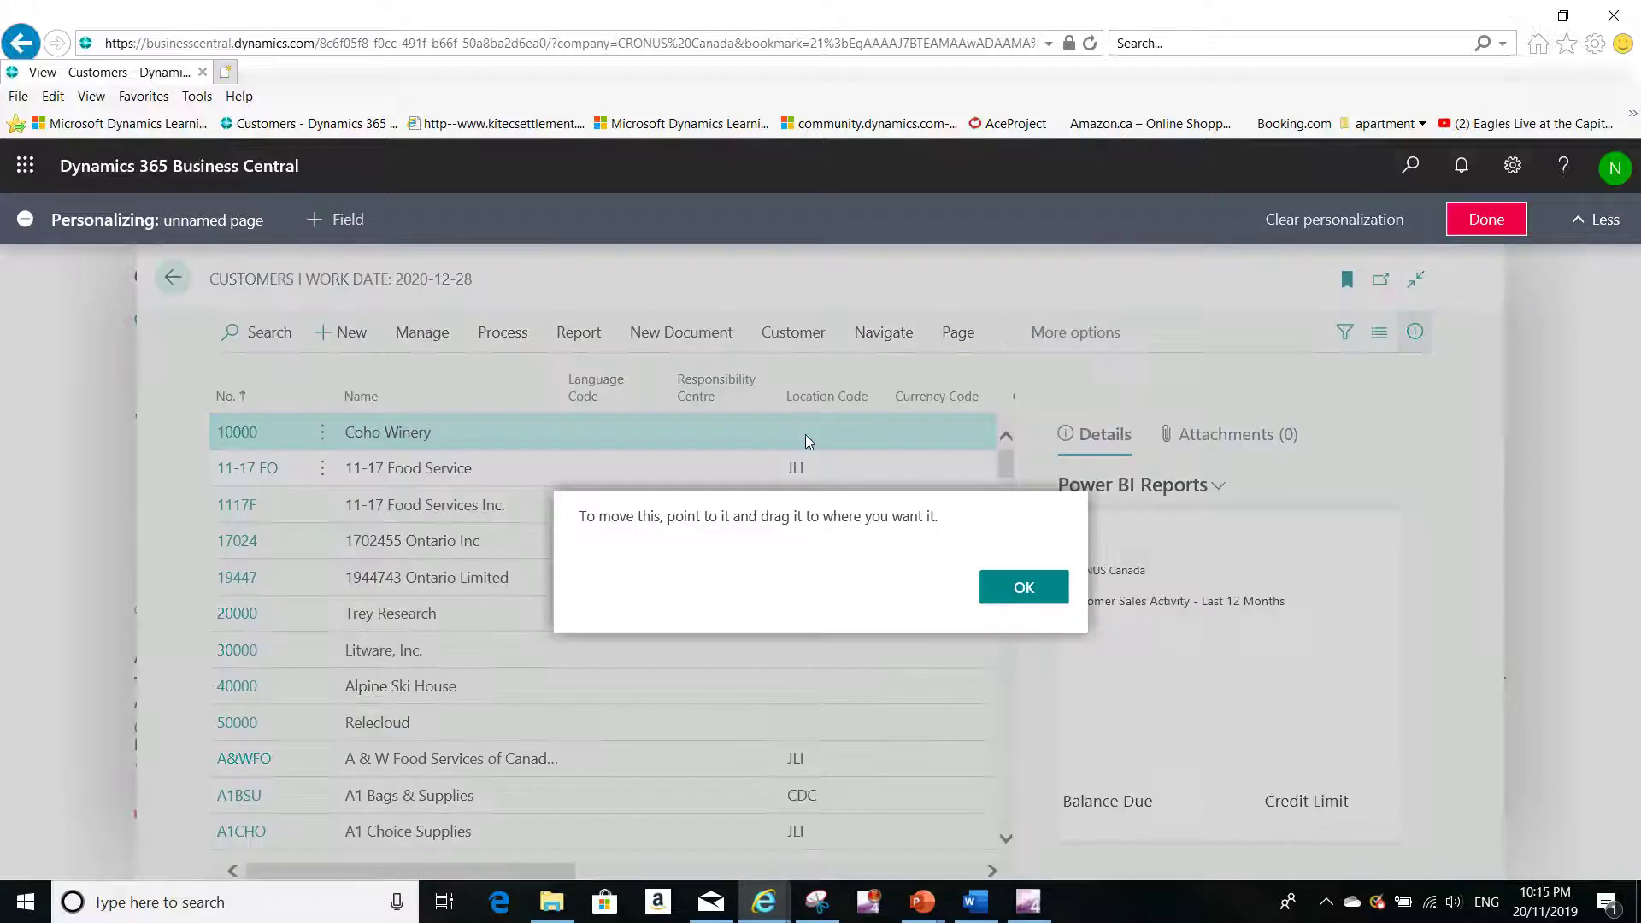
click(993, 580)
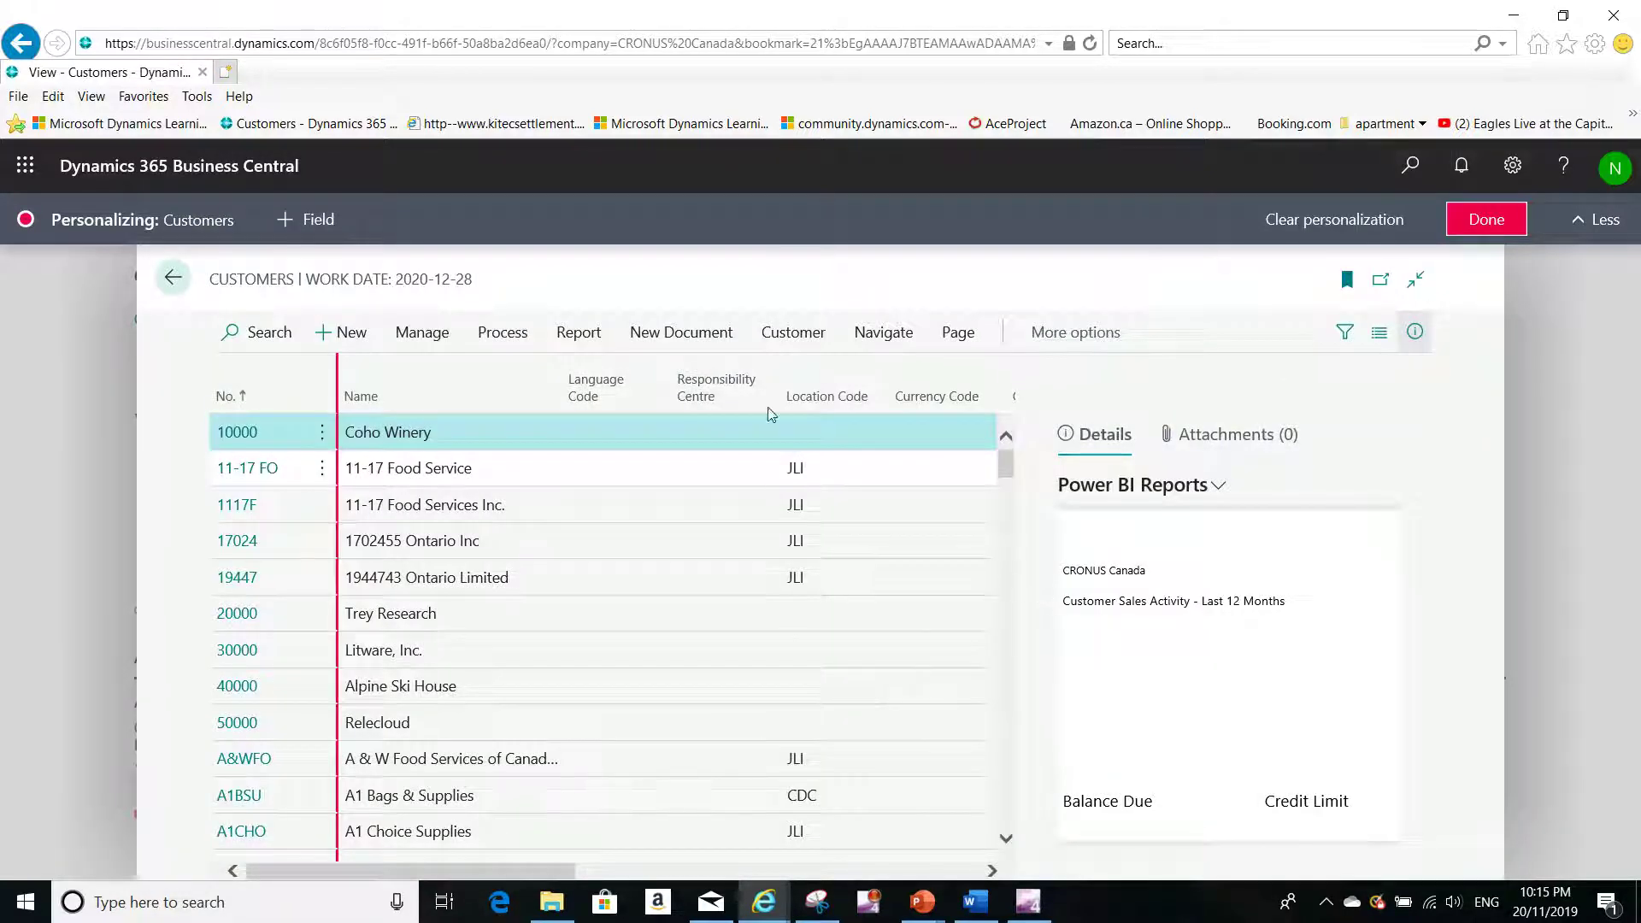
mouse_move(773, 370)
mouse_down()
mouse_move(559, 374)
mouse_move(778, 394)
mouse_up()
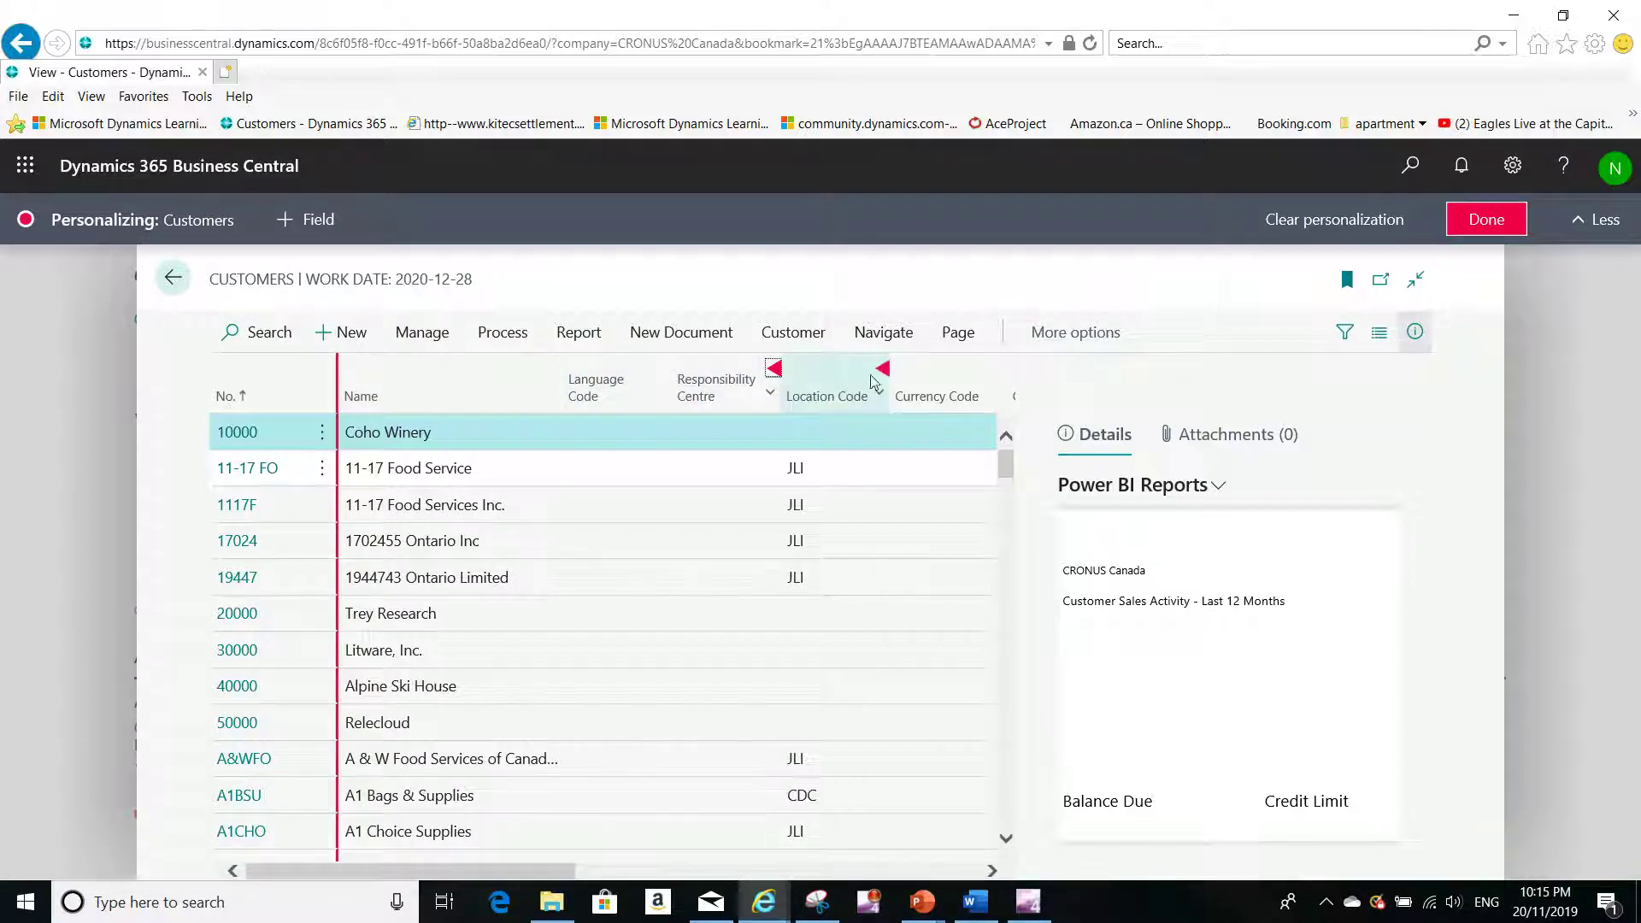
drag(853, 385, 666, 382)
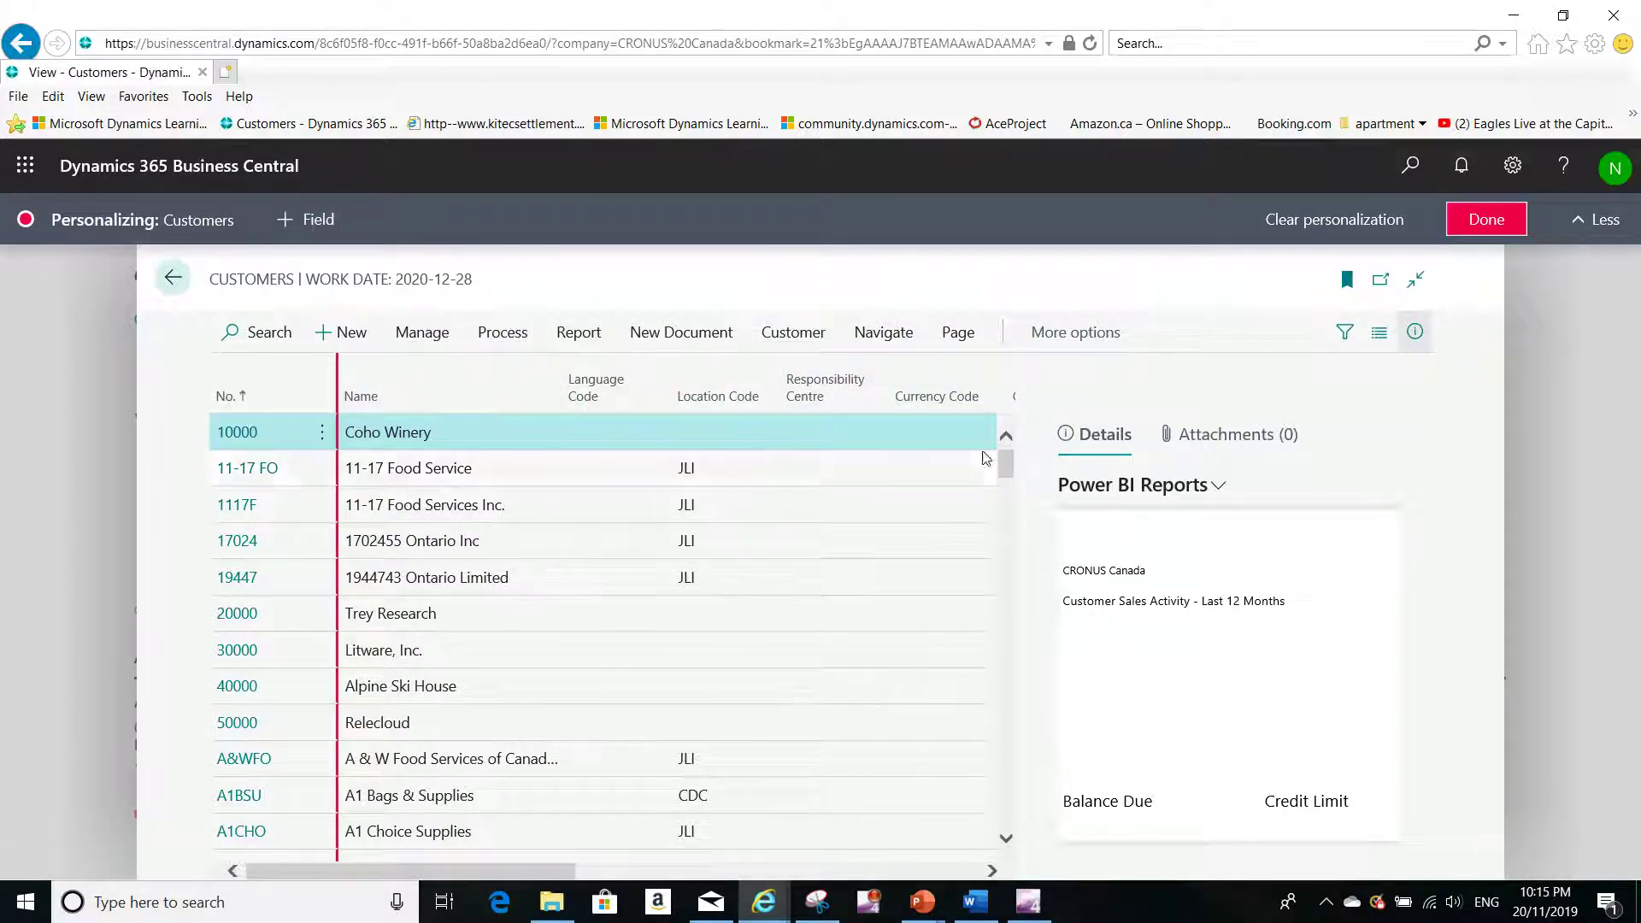
Add the Customer Price Group field in front of Location Code, and move the Language Code column behind Location Code
click(289, 221)
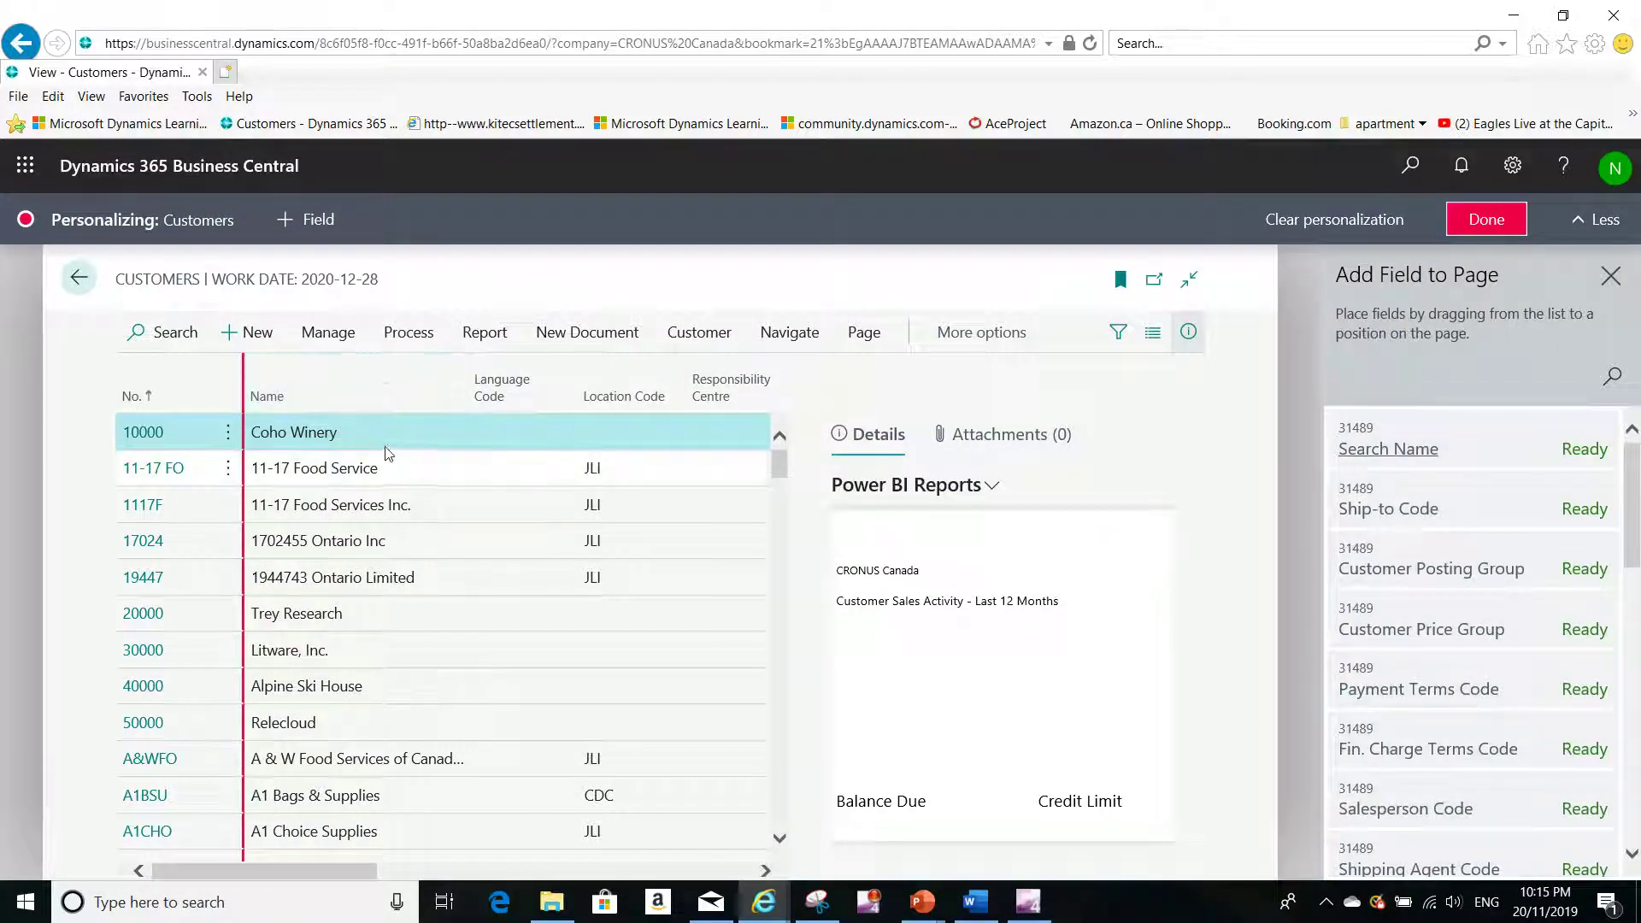
click(1402, 637)
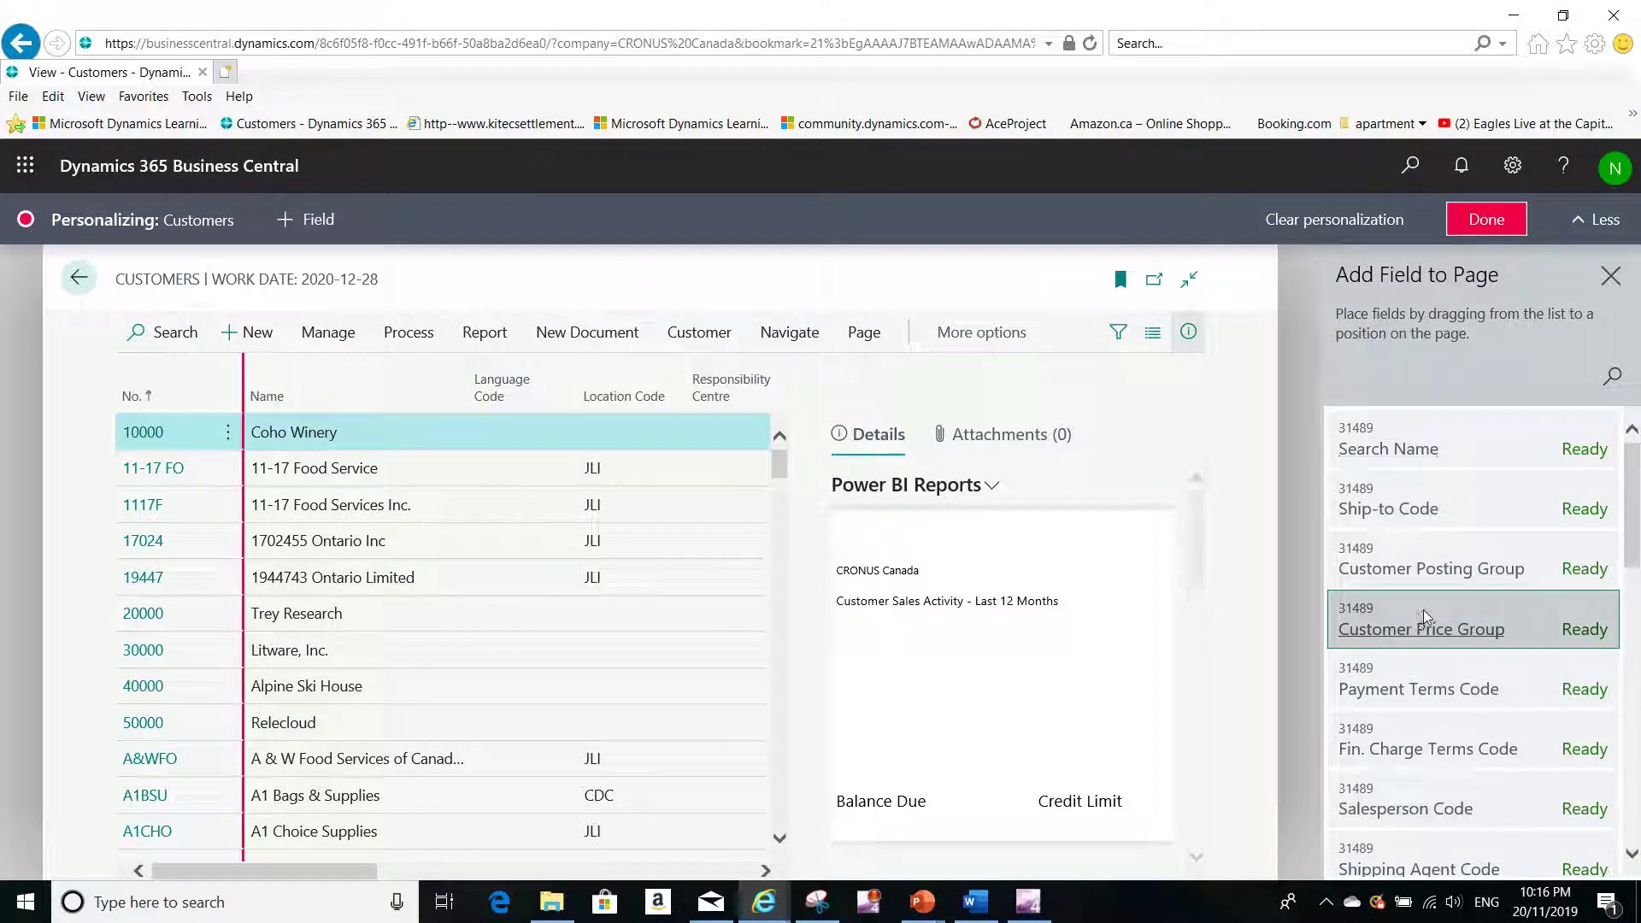
drag(1436, 610, 372, 409)
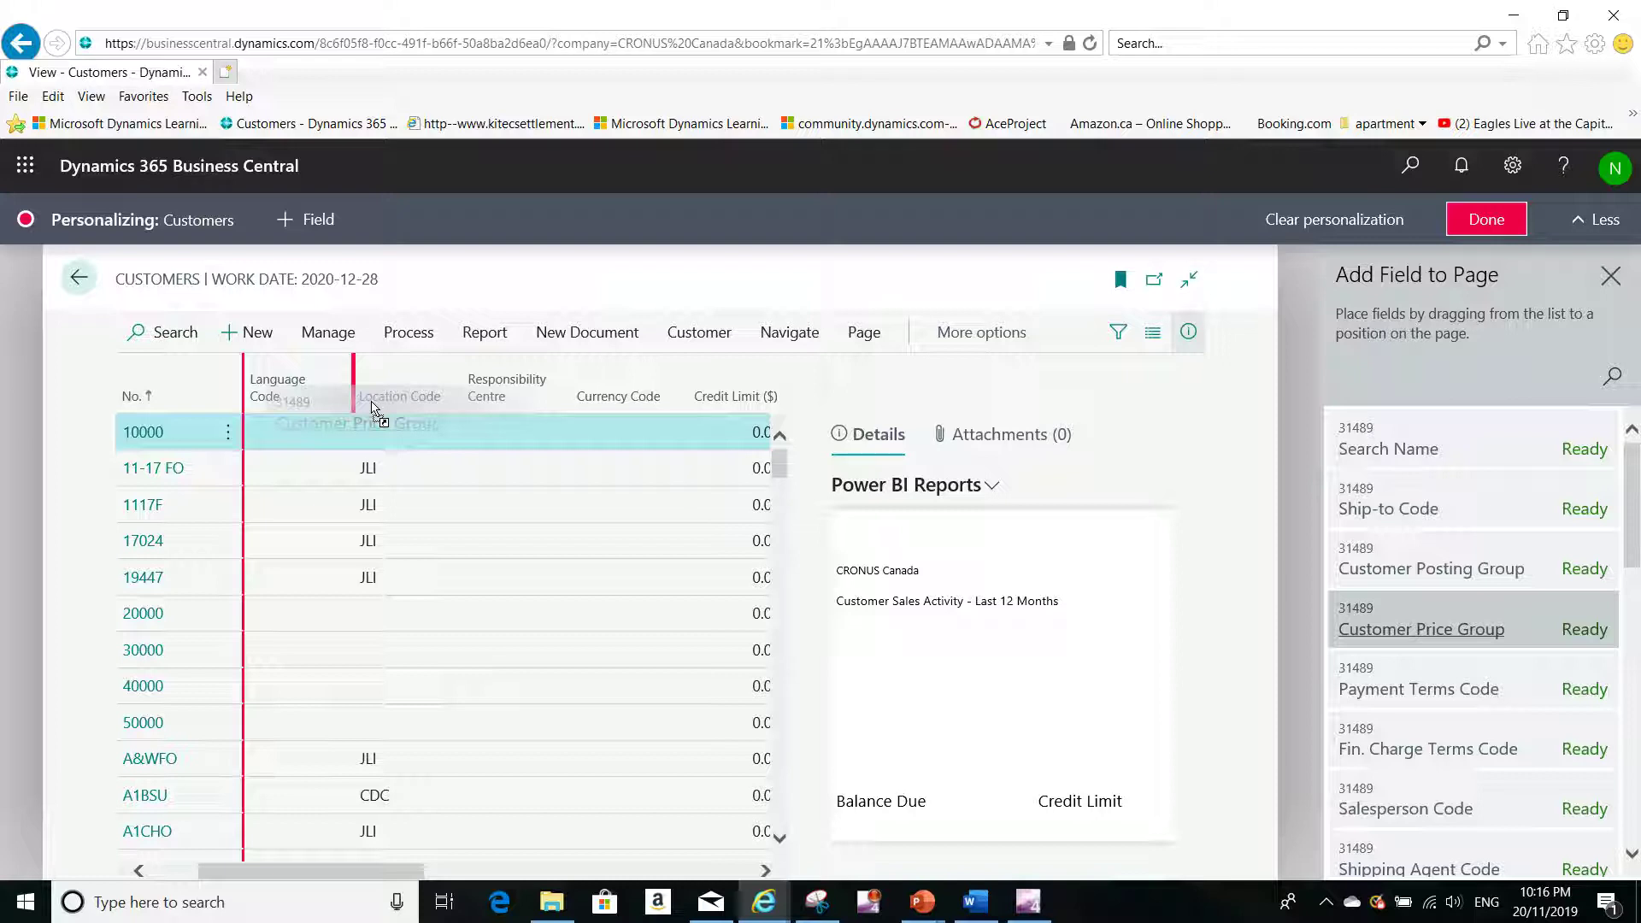
drag(374, 409, 377, 411)
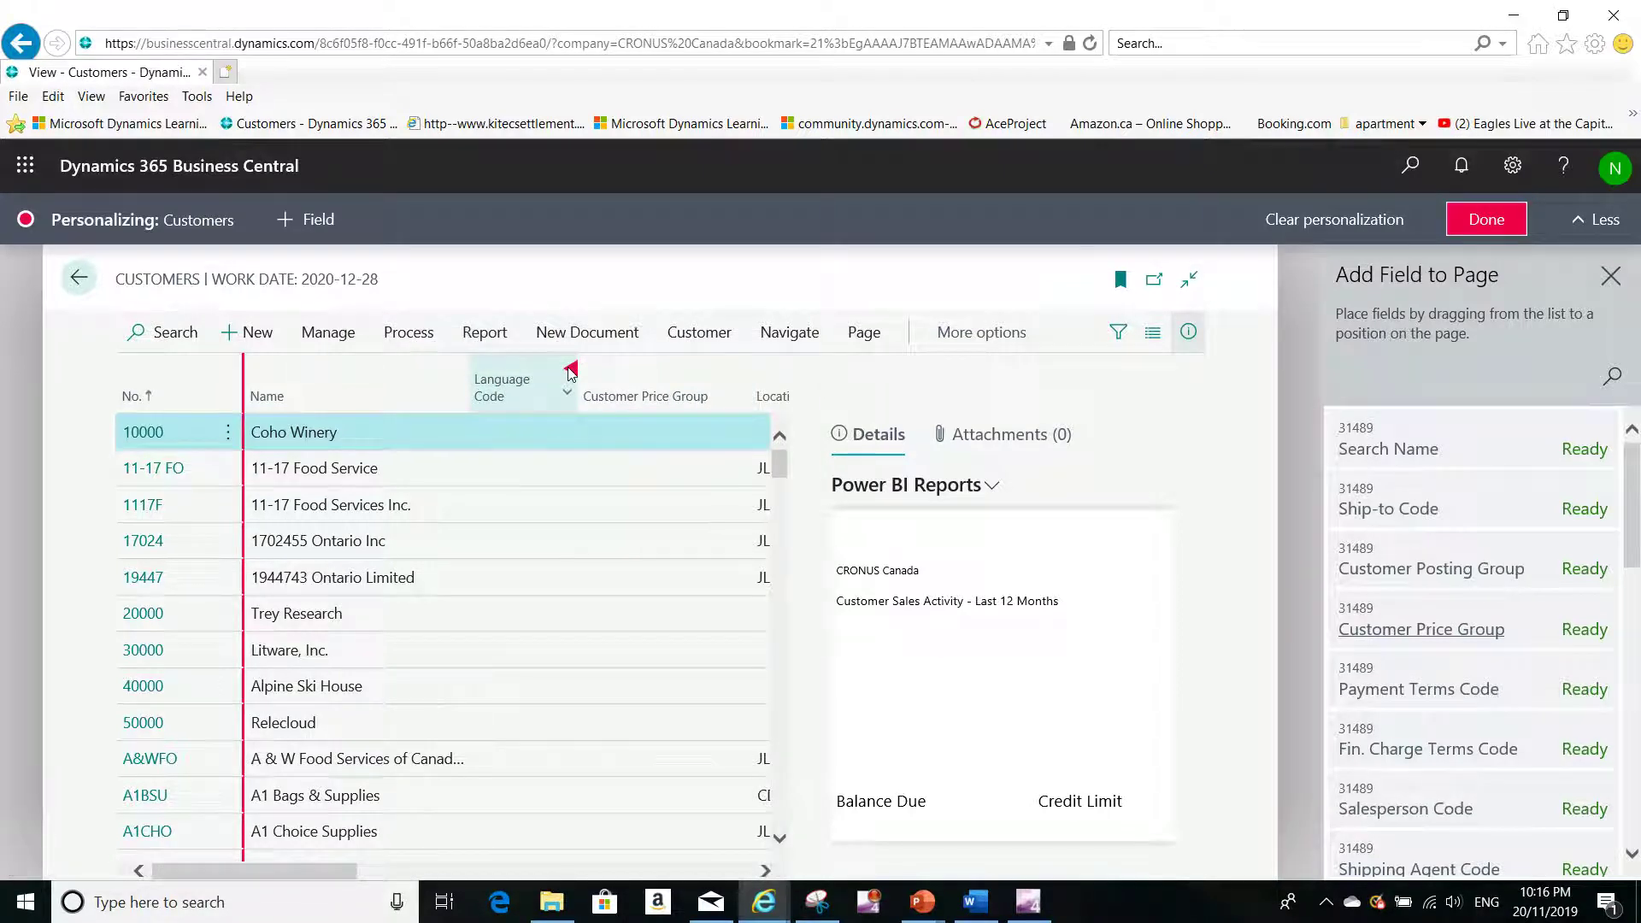
mouse_move(587, 377)
mouse_down()
mouse_move(624, 383)
mouse_move(445, 389)
mouse_move(611, 402)
mouse_move(504, 402)
mouse_move(530, 398)
mouse_up()
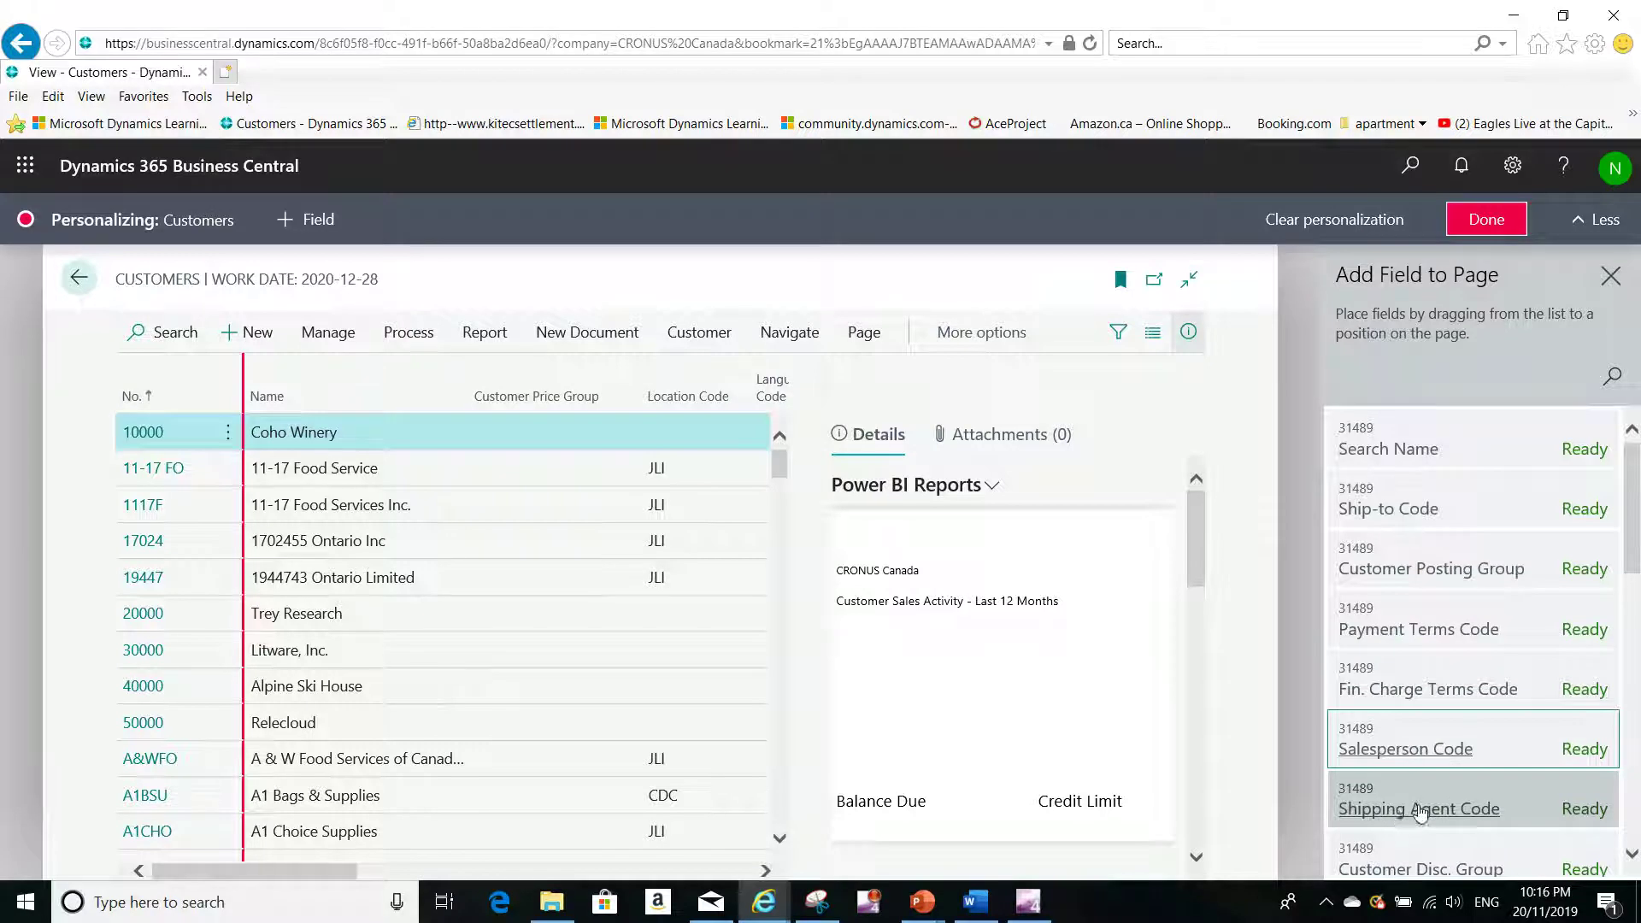
Add the Salesperson Code field after the Customer Price Group column and finish personalizing the Customers list
click(1419, 763)
mouse_move(1419, 763)
mouse_down()
mouse_move(663, 470)
mouse_move(626, 396)
mouse_up()
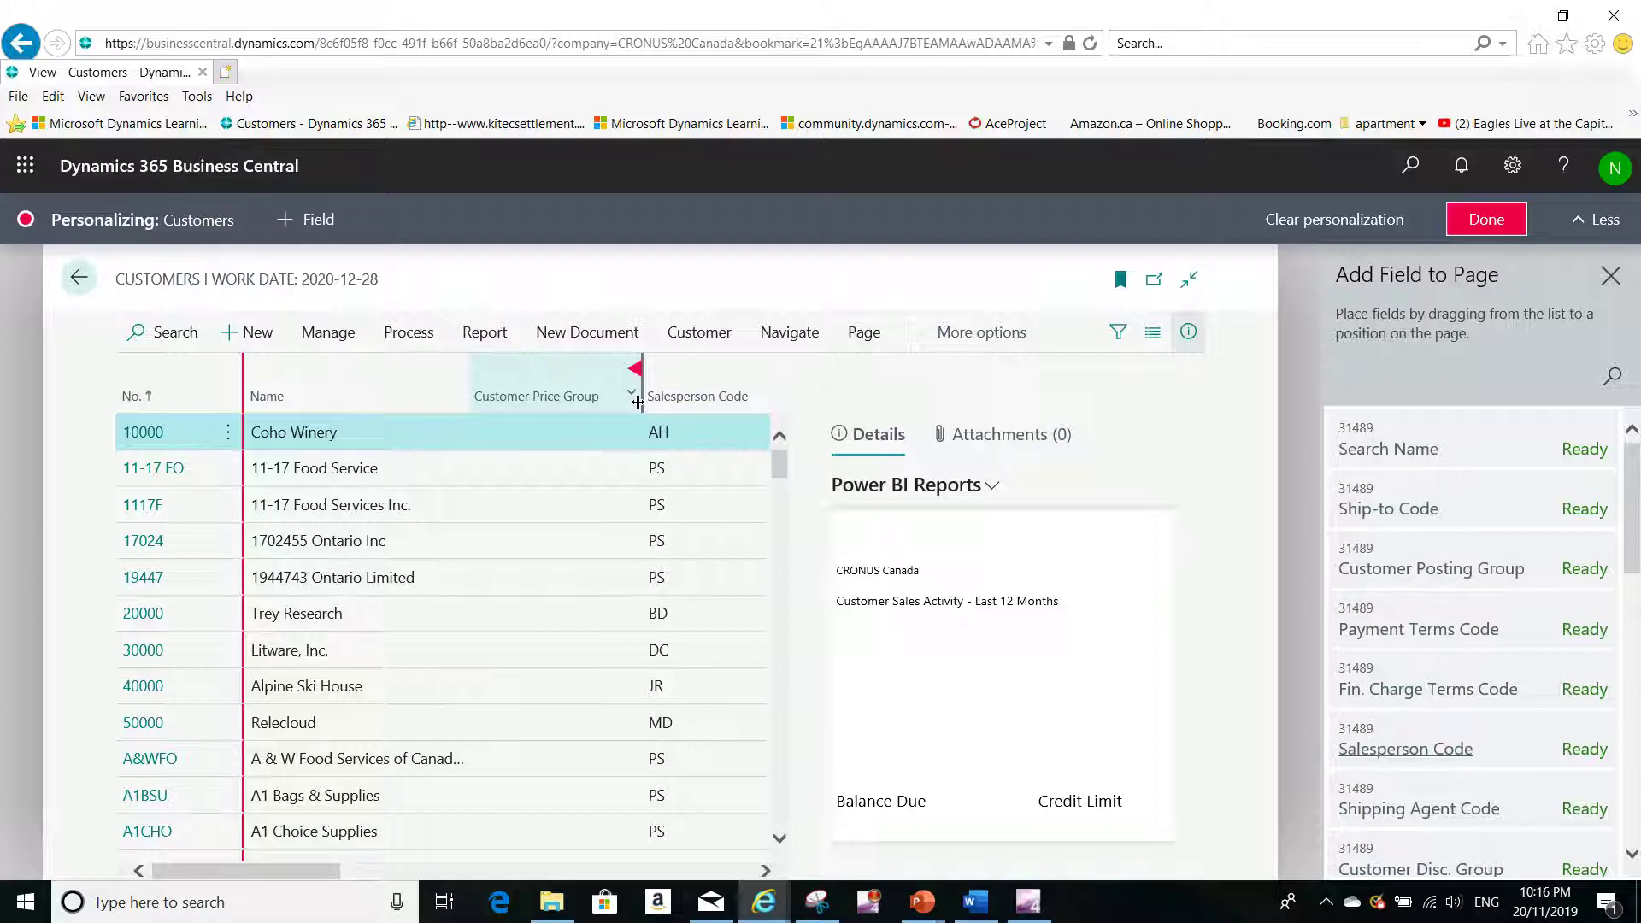
drag(638, 401, 639, 402)
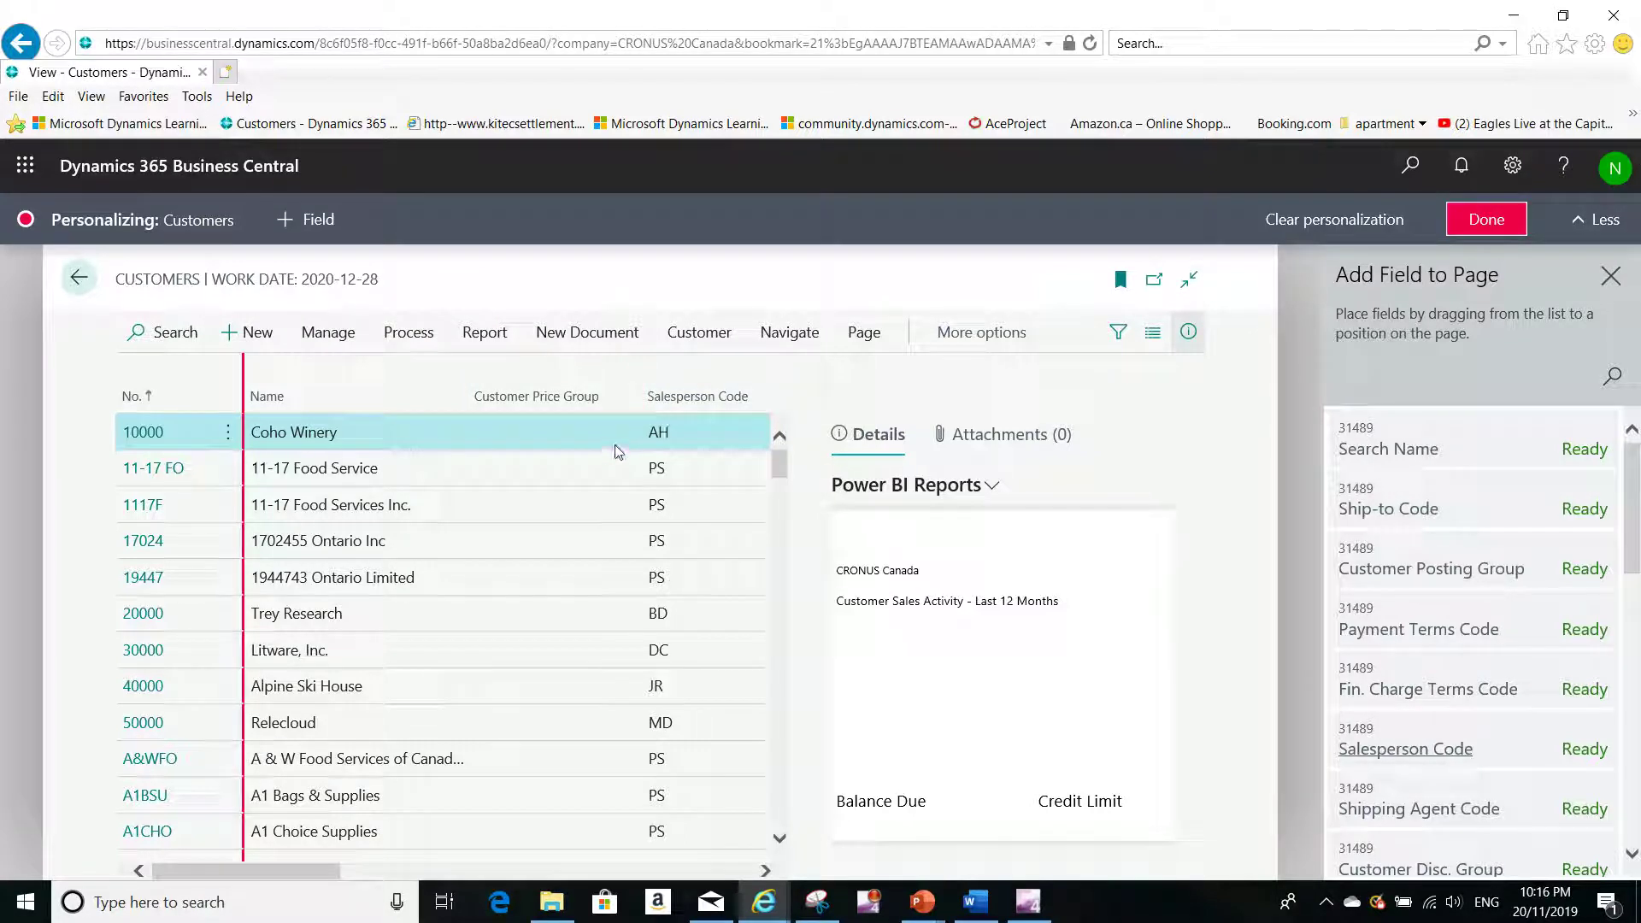
click(1486, 220)
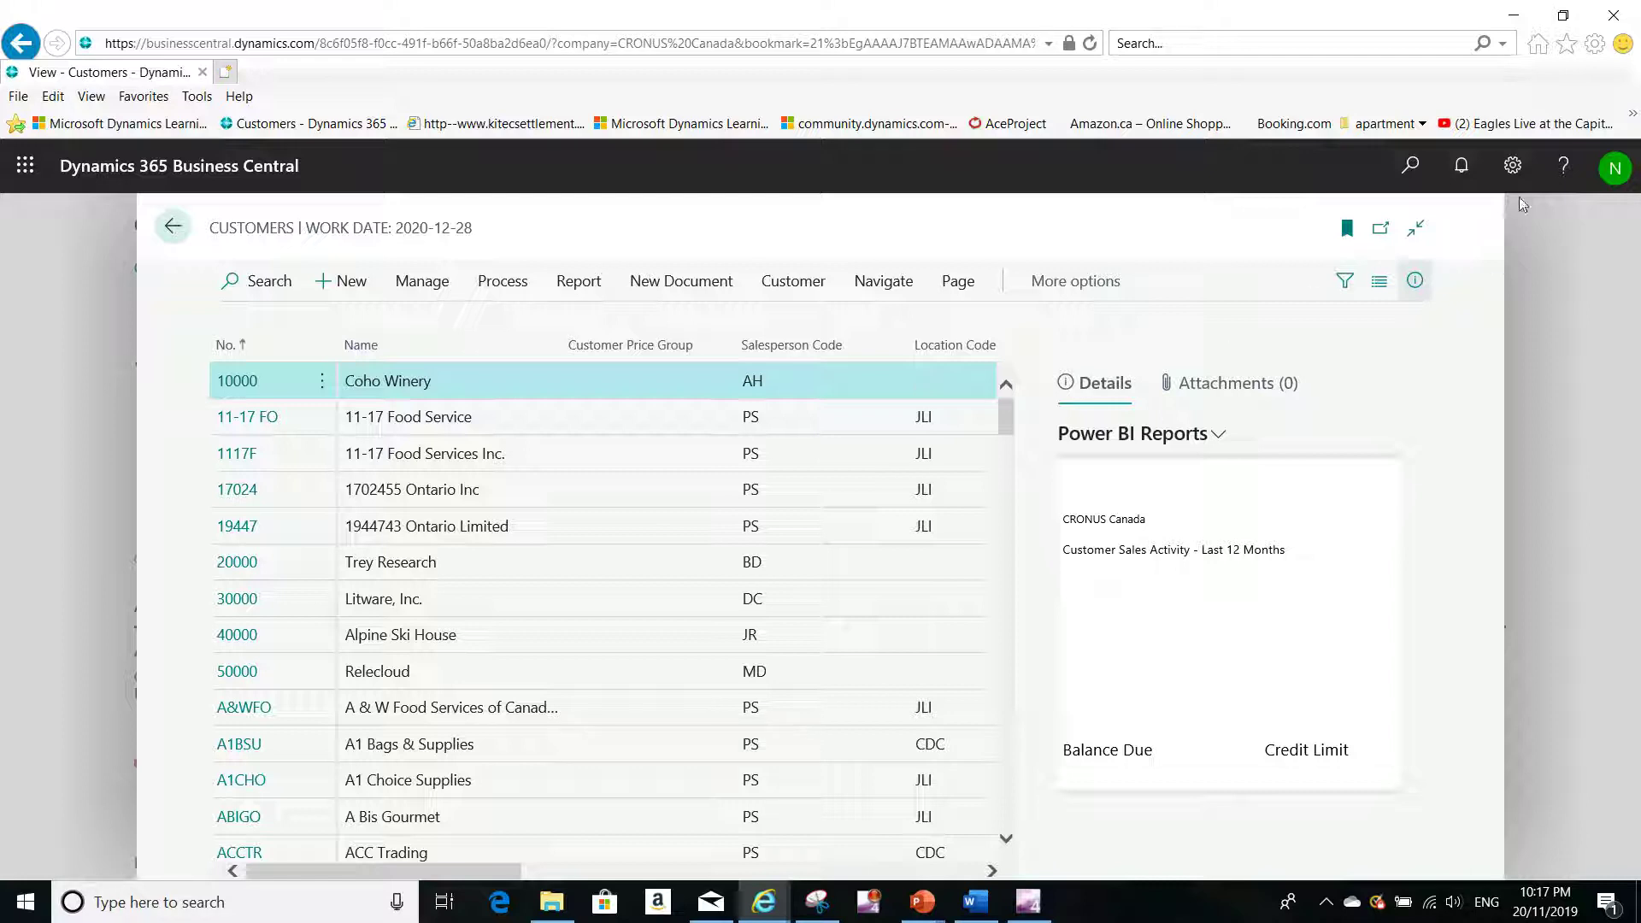
Reopen personalization of the Customers list and clear all of its personalization to restore the original layout
click(1513, 166)
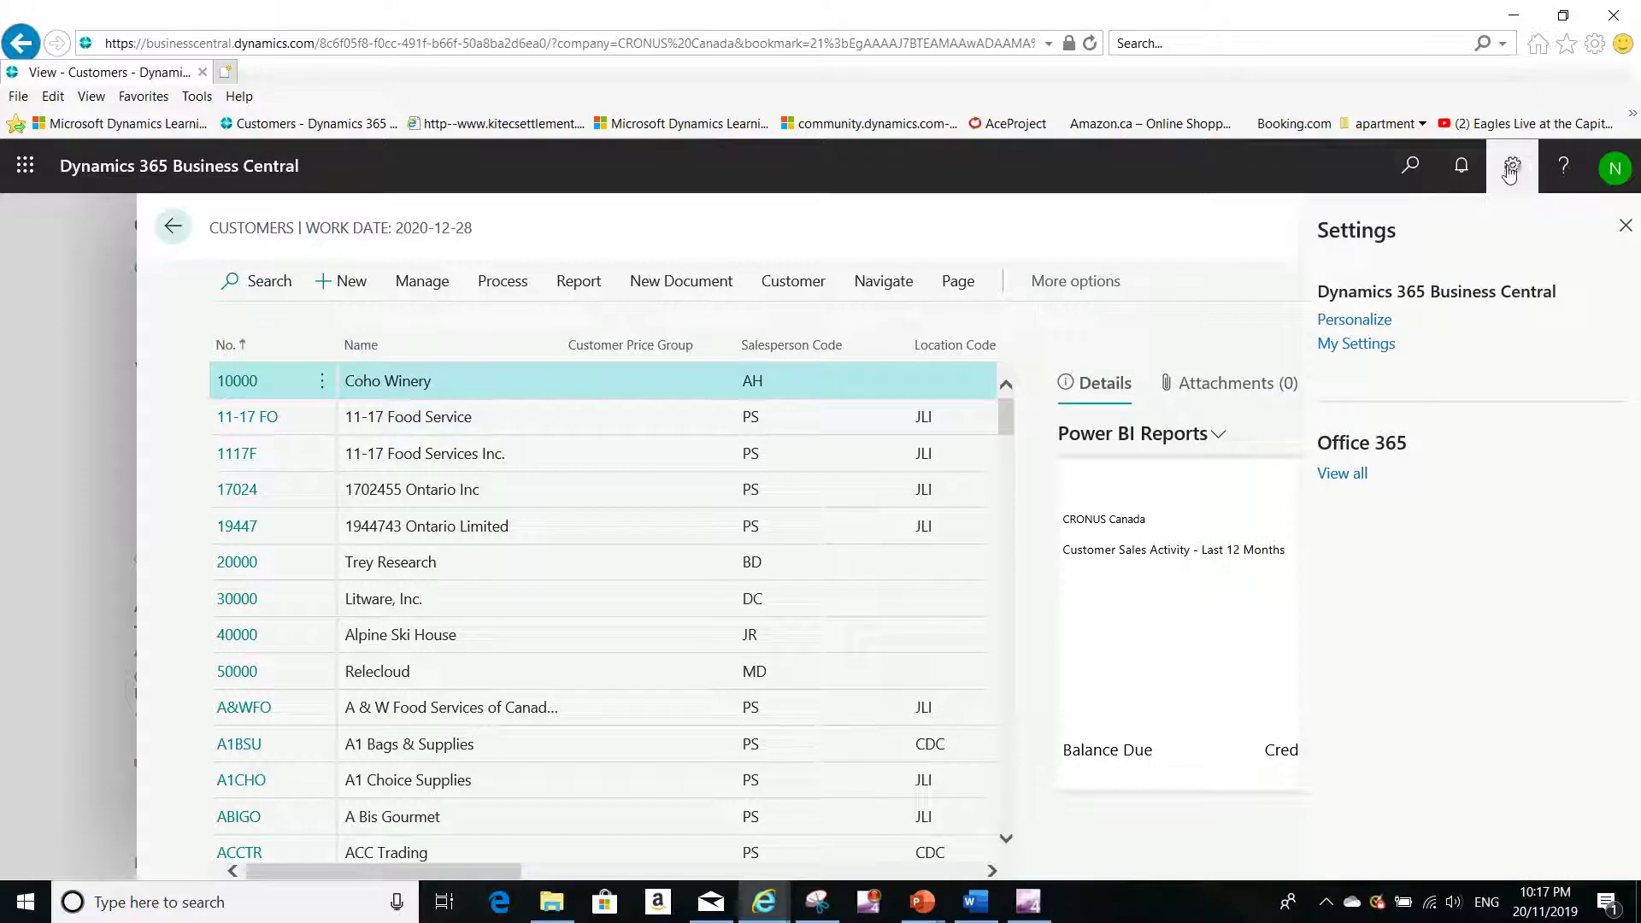
click(1369, 325)
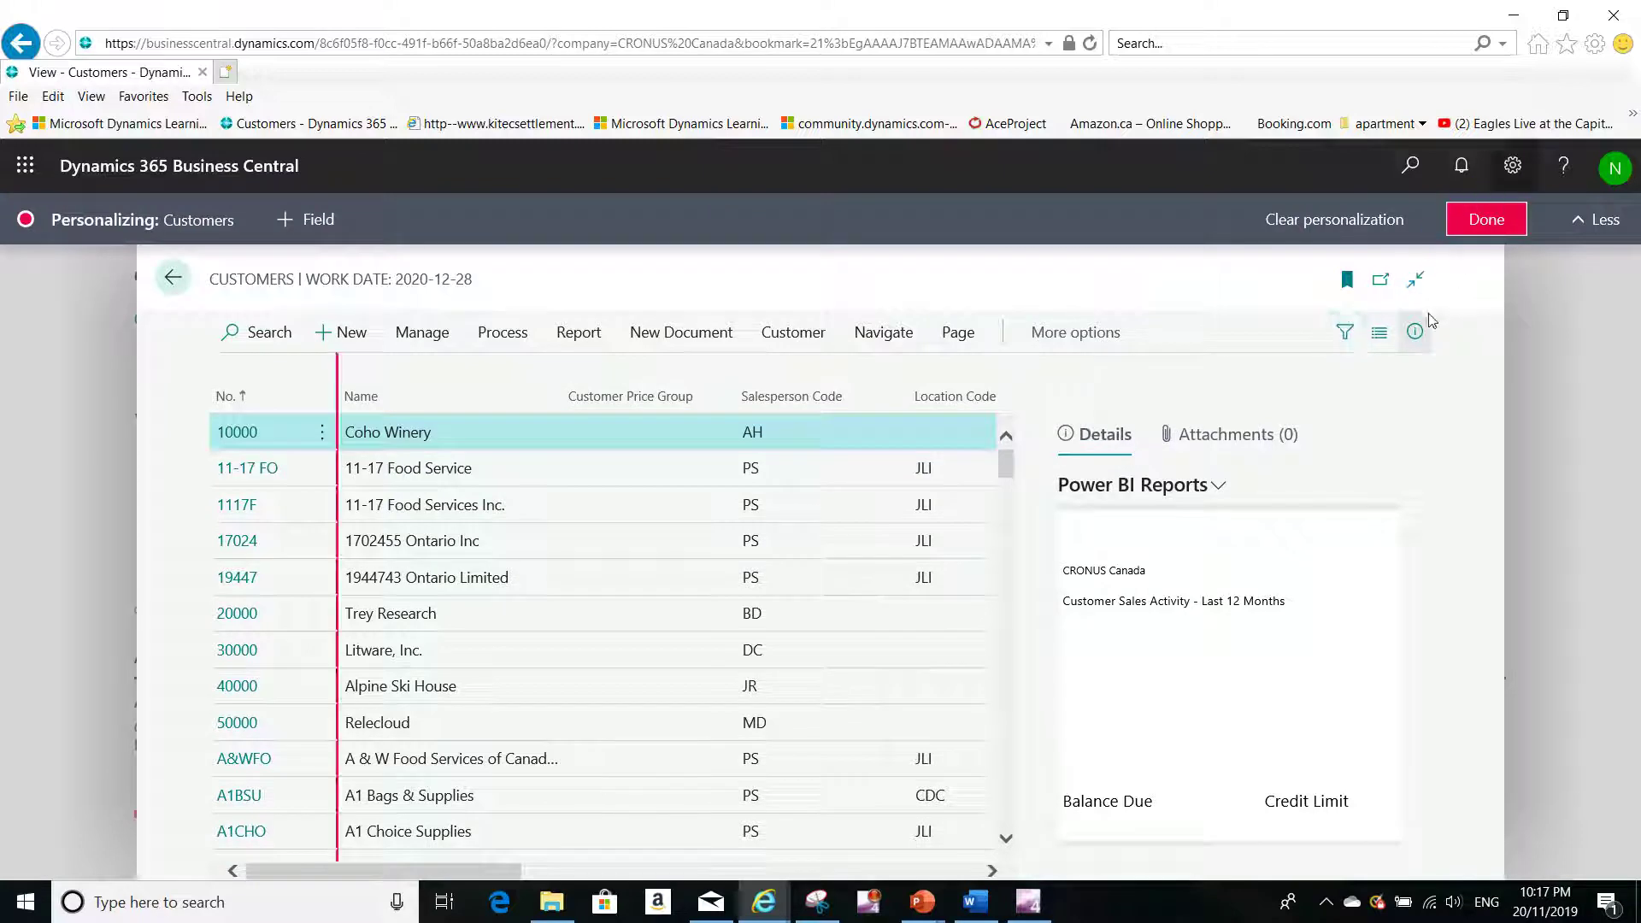
click(1322, 223)
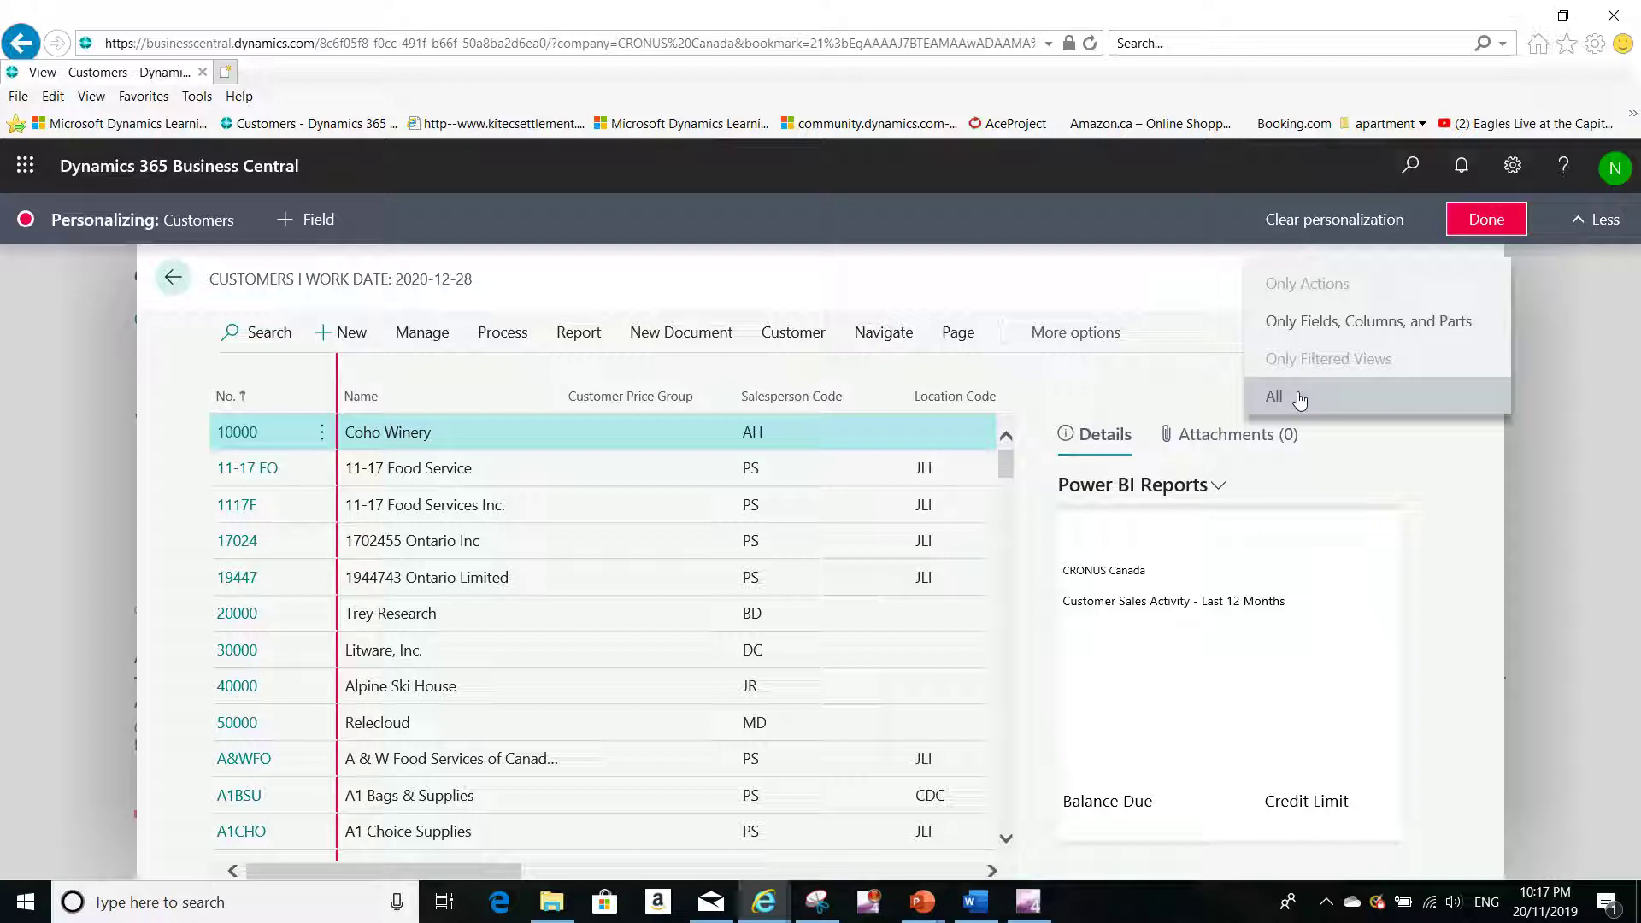
click(1300, 400)
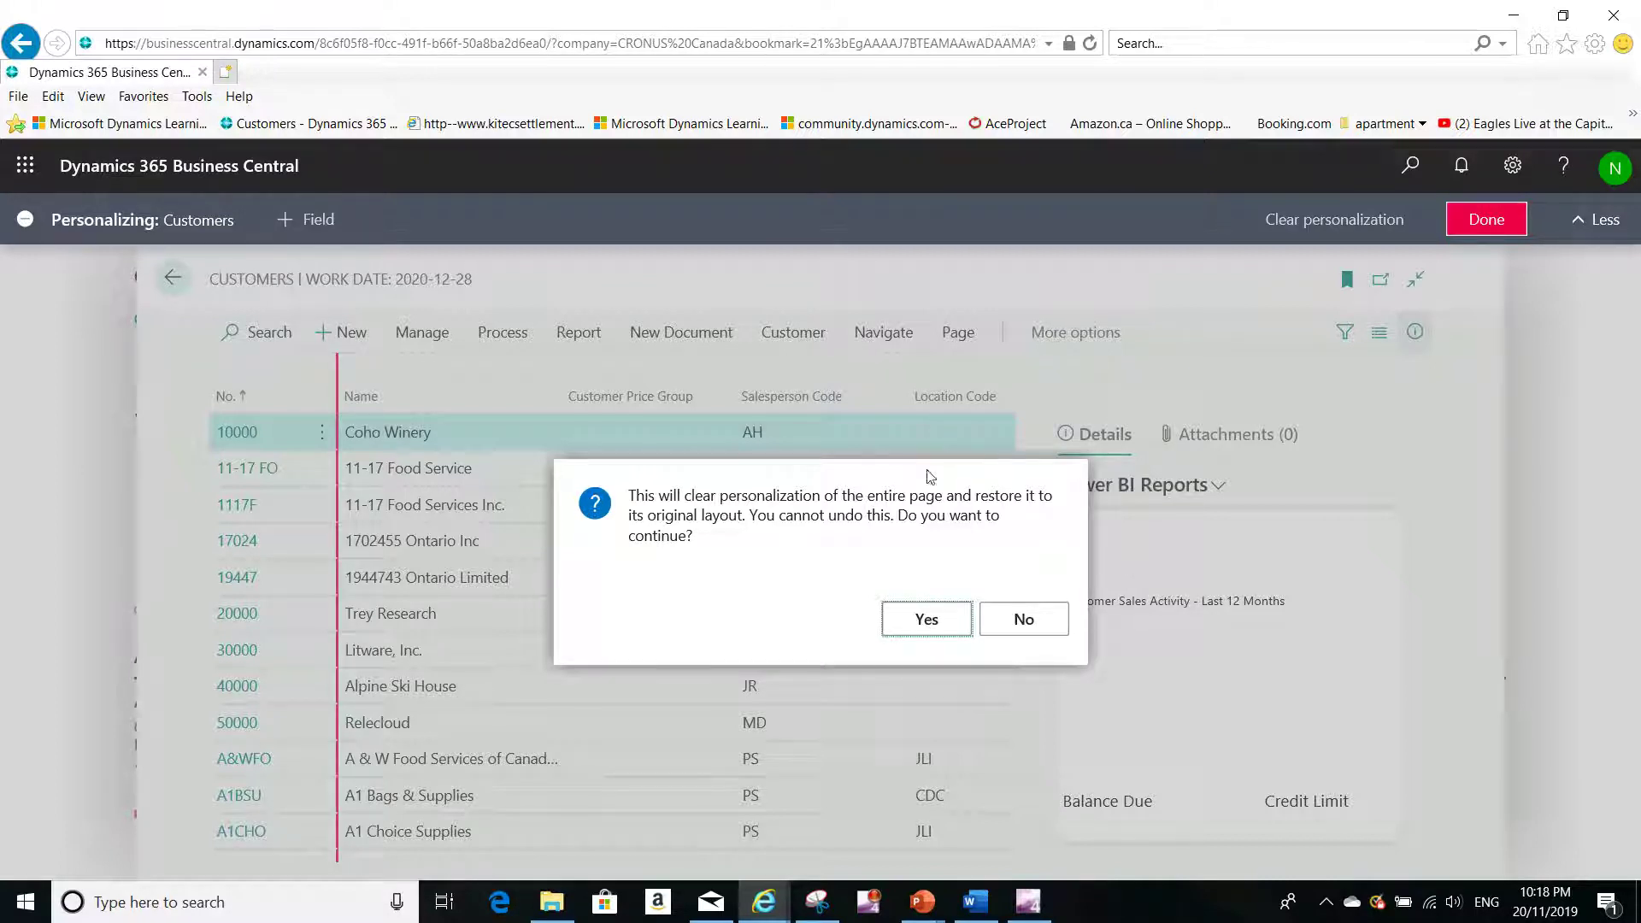
click(938, 627)
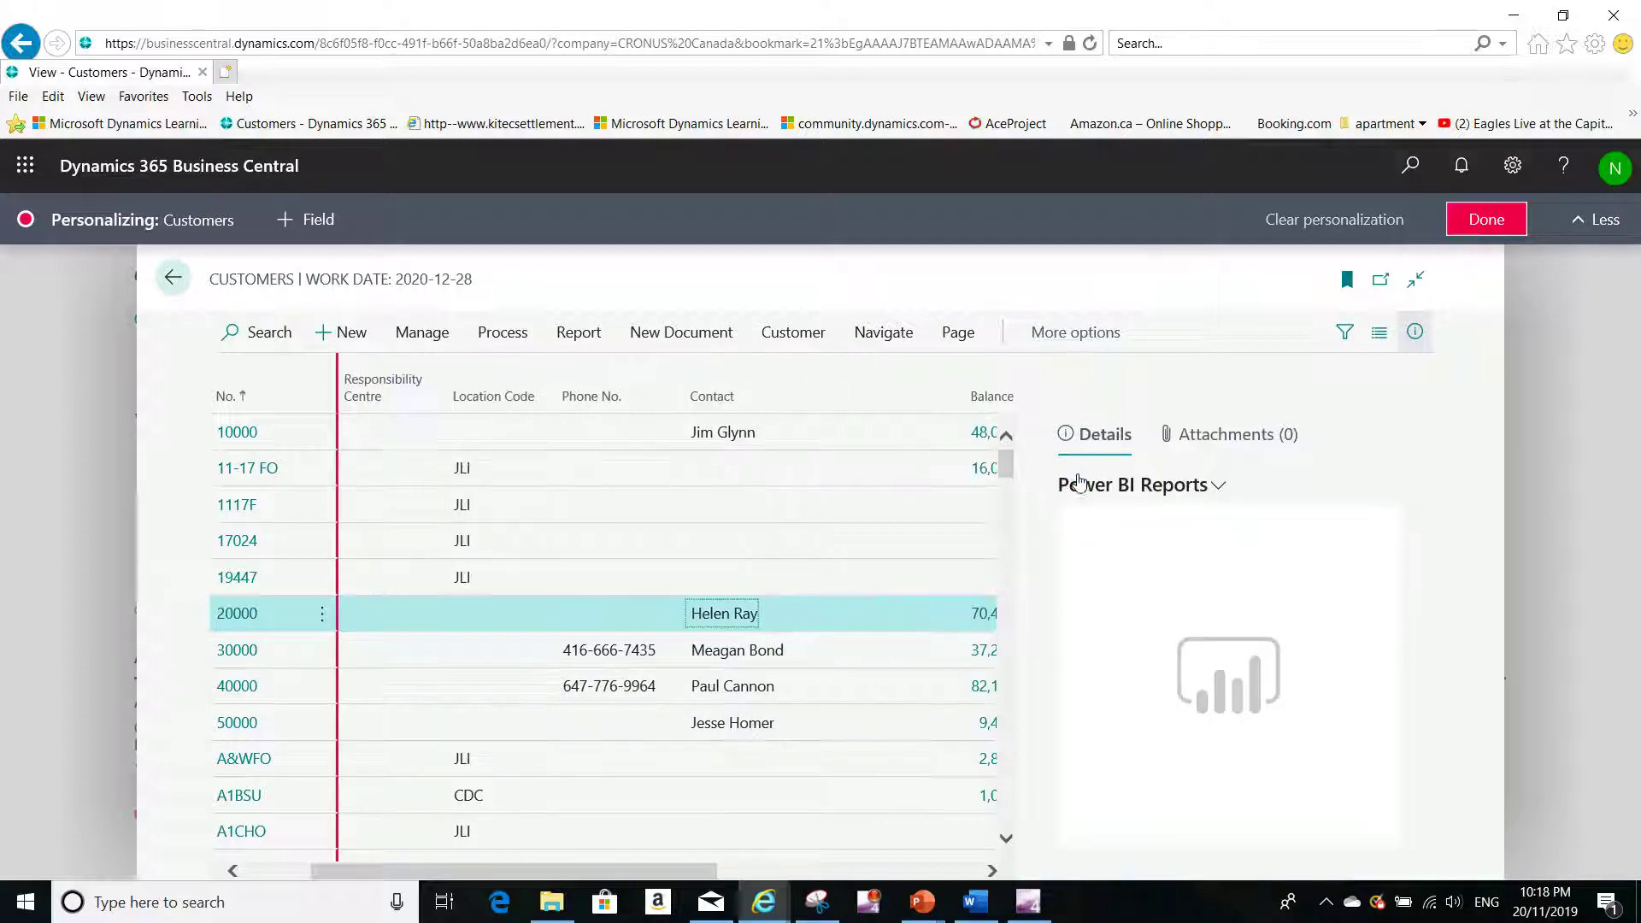
Finish personalizing the Customers list and return to the Accountant home page
click(442, 370)
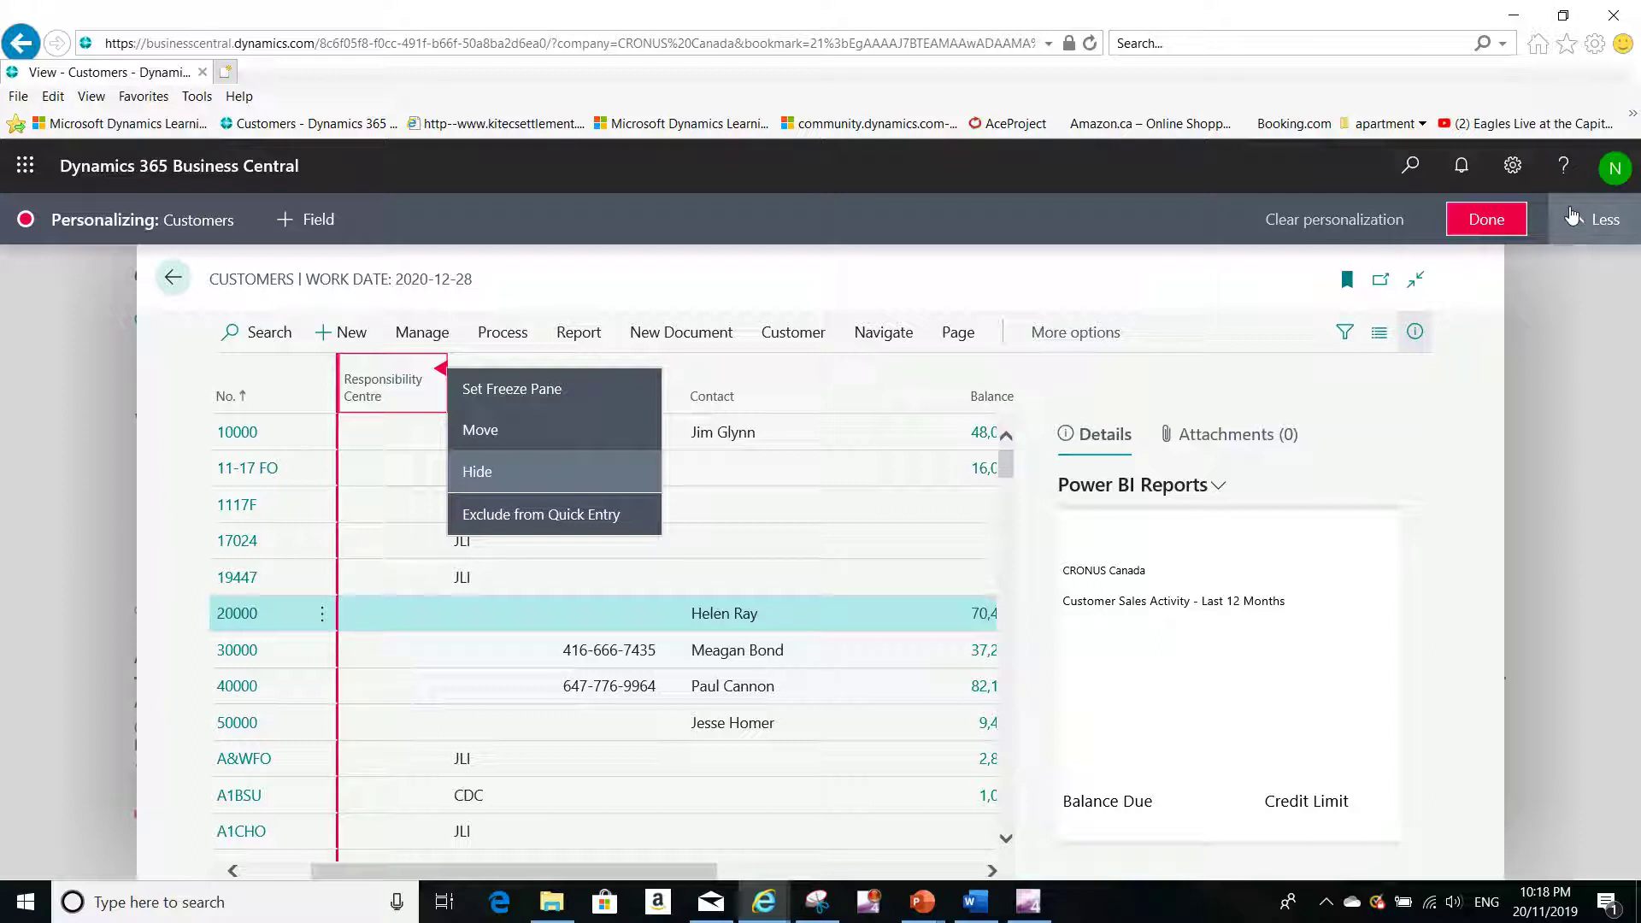
click(1493, 221)
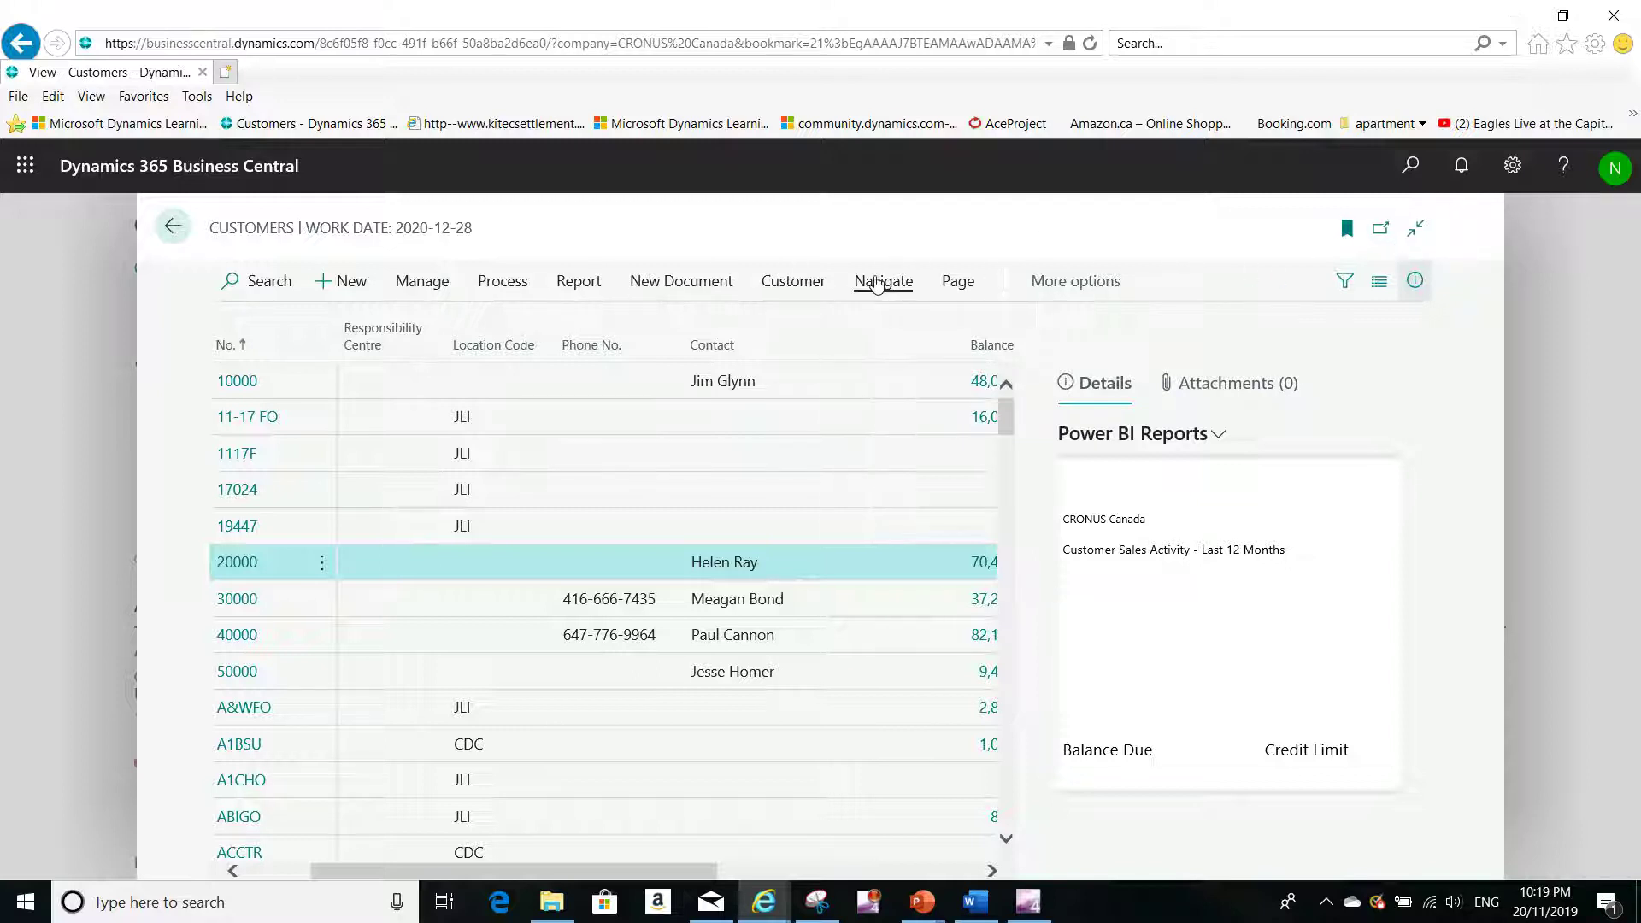
key(Escape)
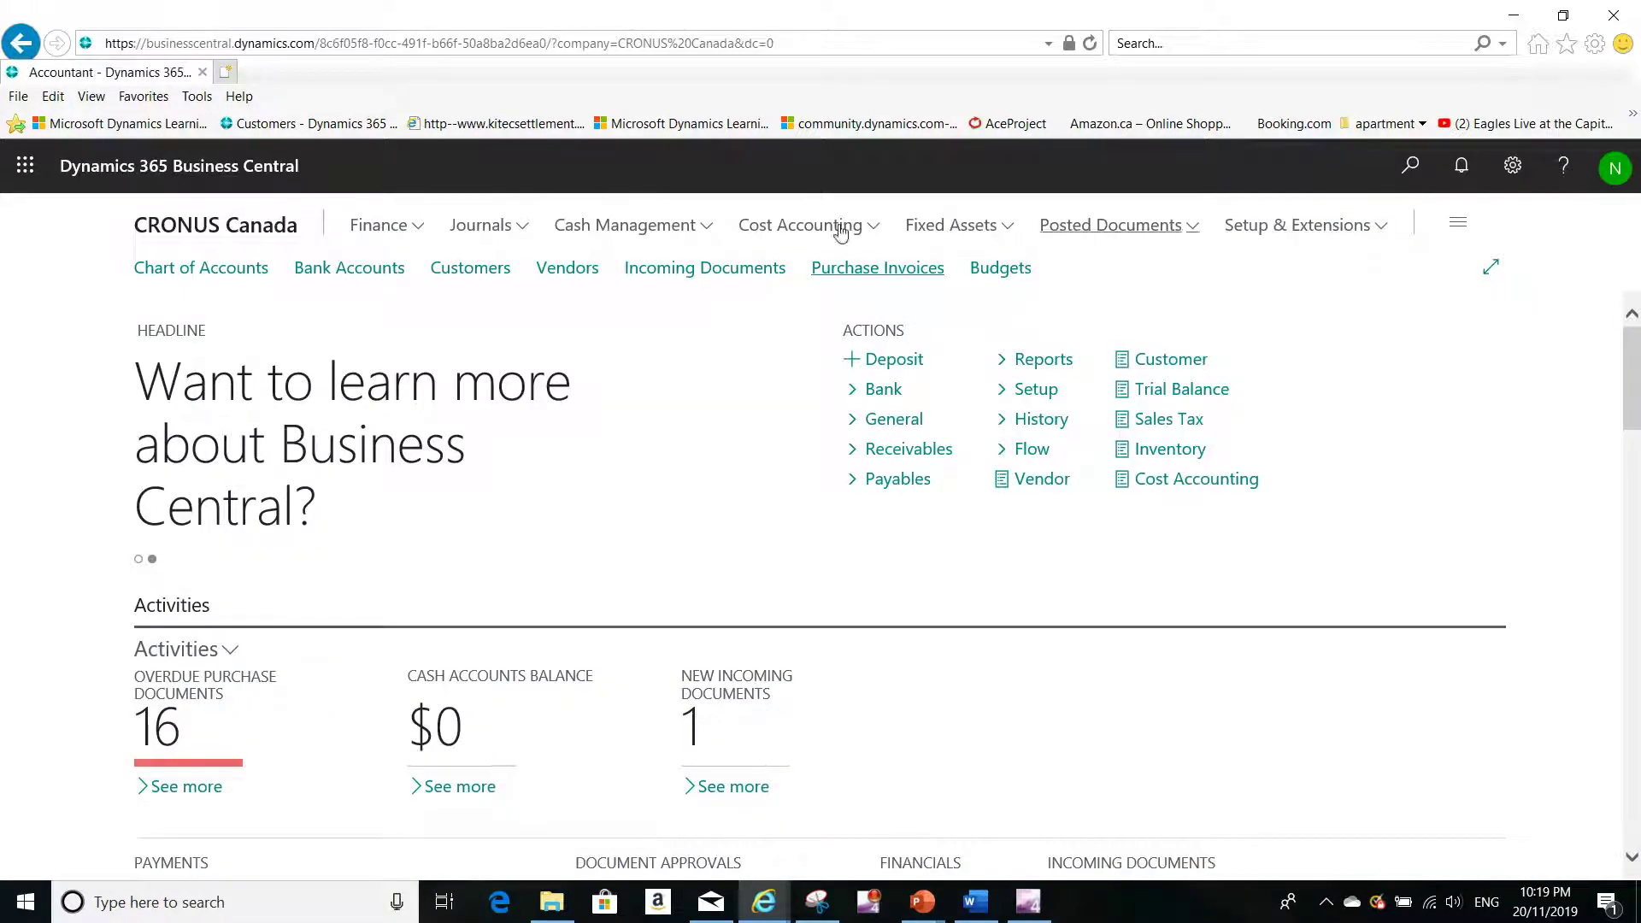
Open the Accounting Periods page from the home page's Setup actions
click(884, 392)
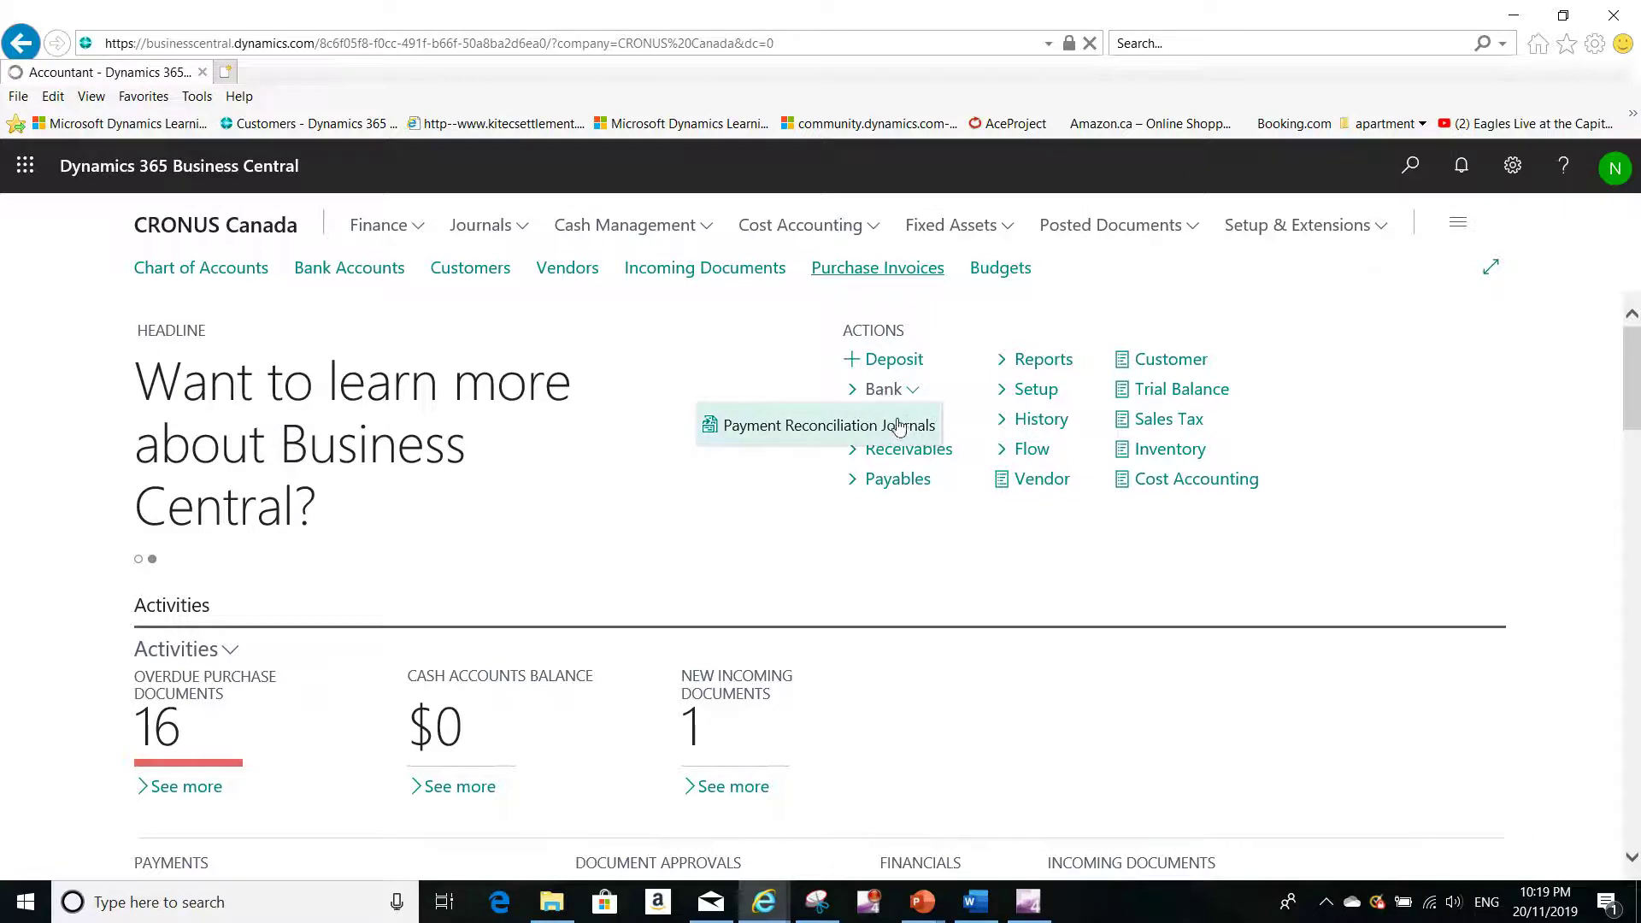
click(1034, 393)
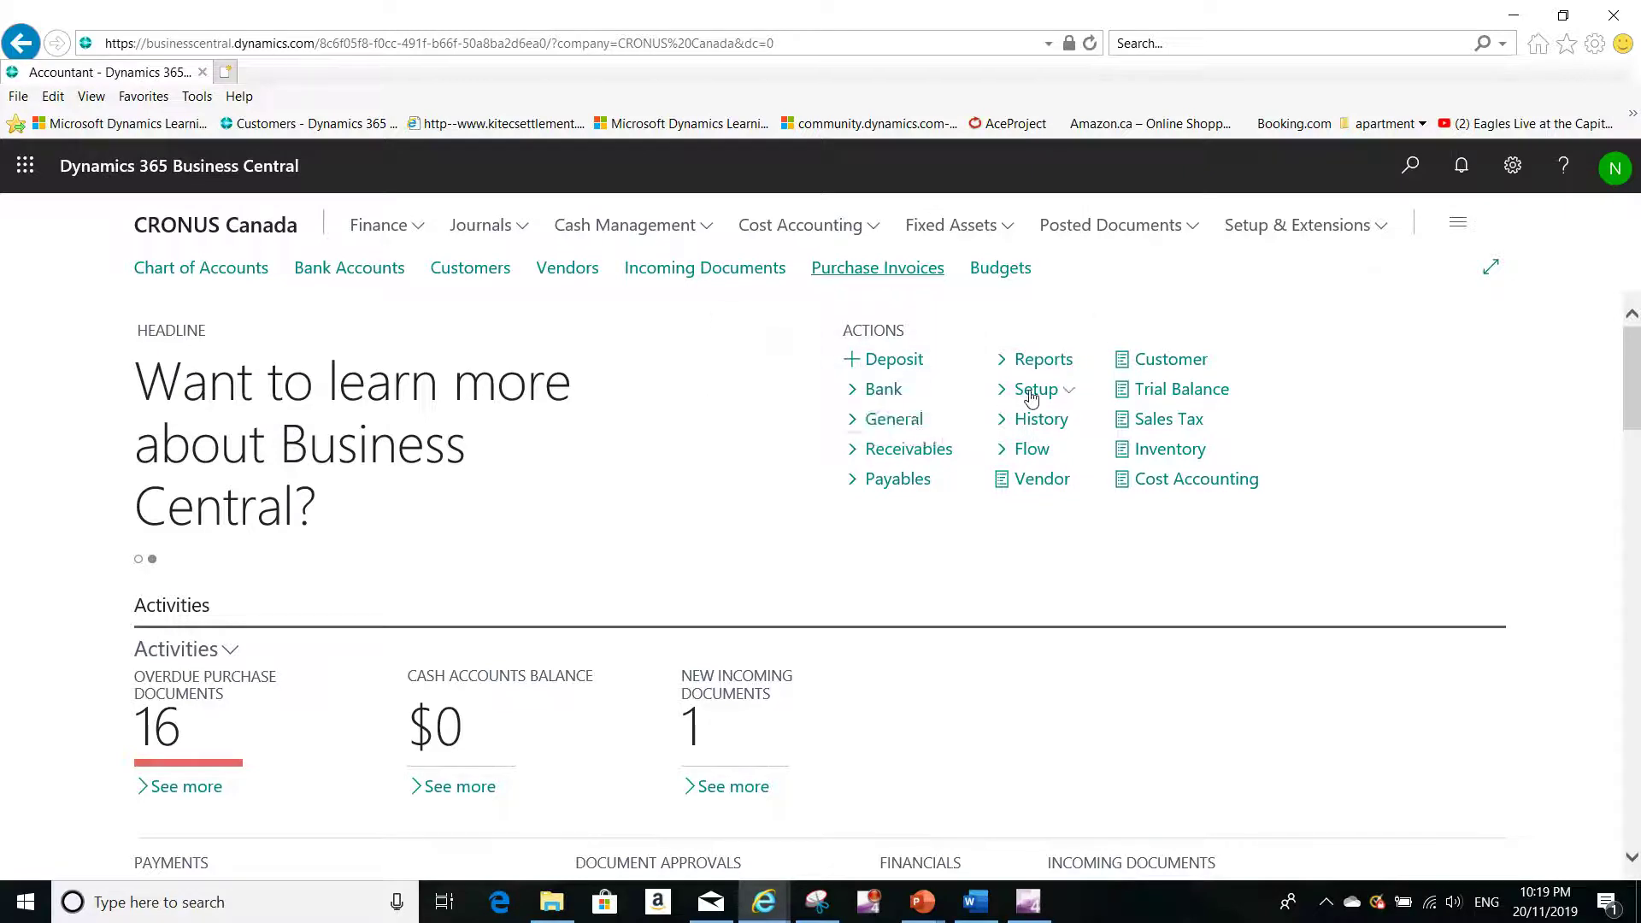
click(997, 479)
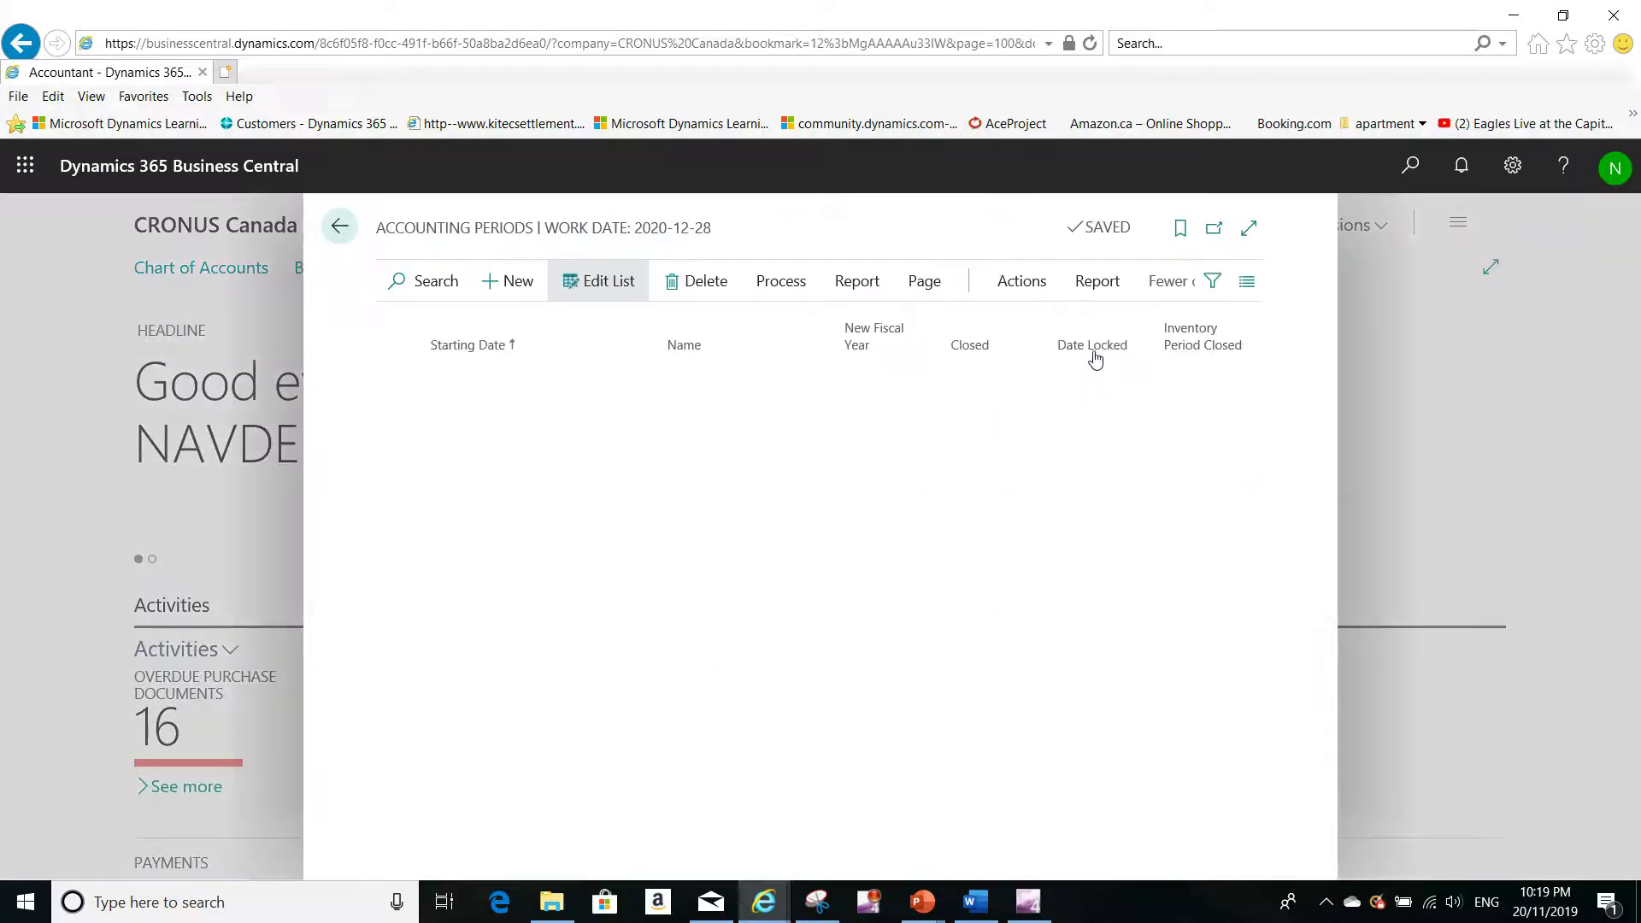
Personalize the Accounting Periods page by hiding the Inventory Period Closed column, and finish personalizing
click(1512, 166)
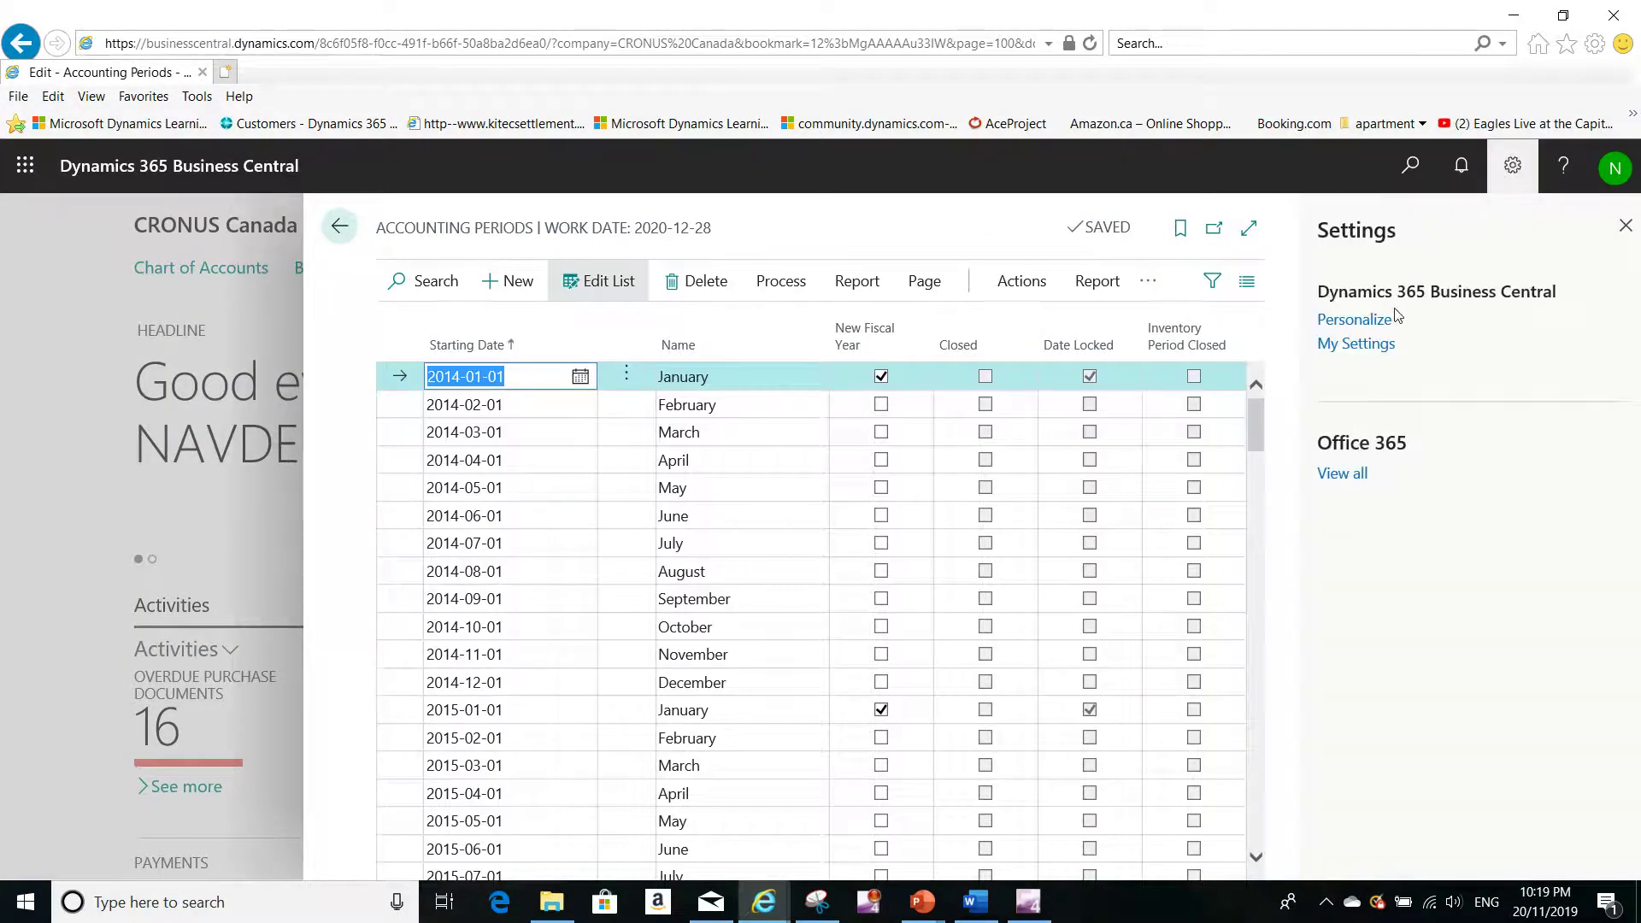
click(1338, 321)
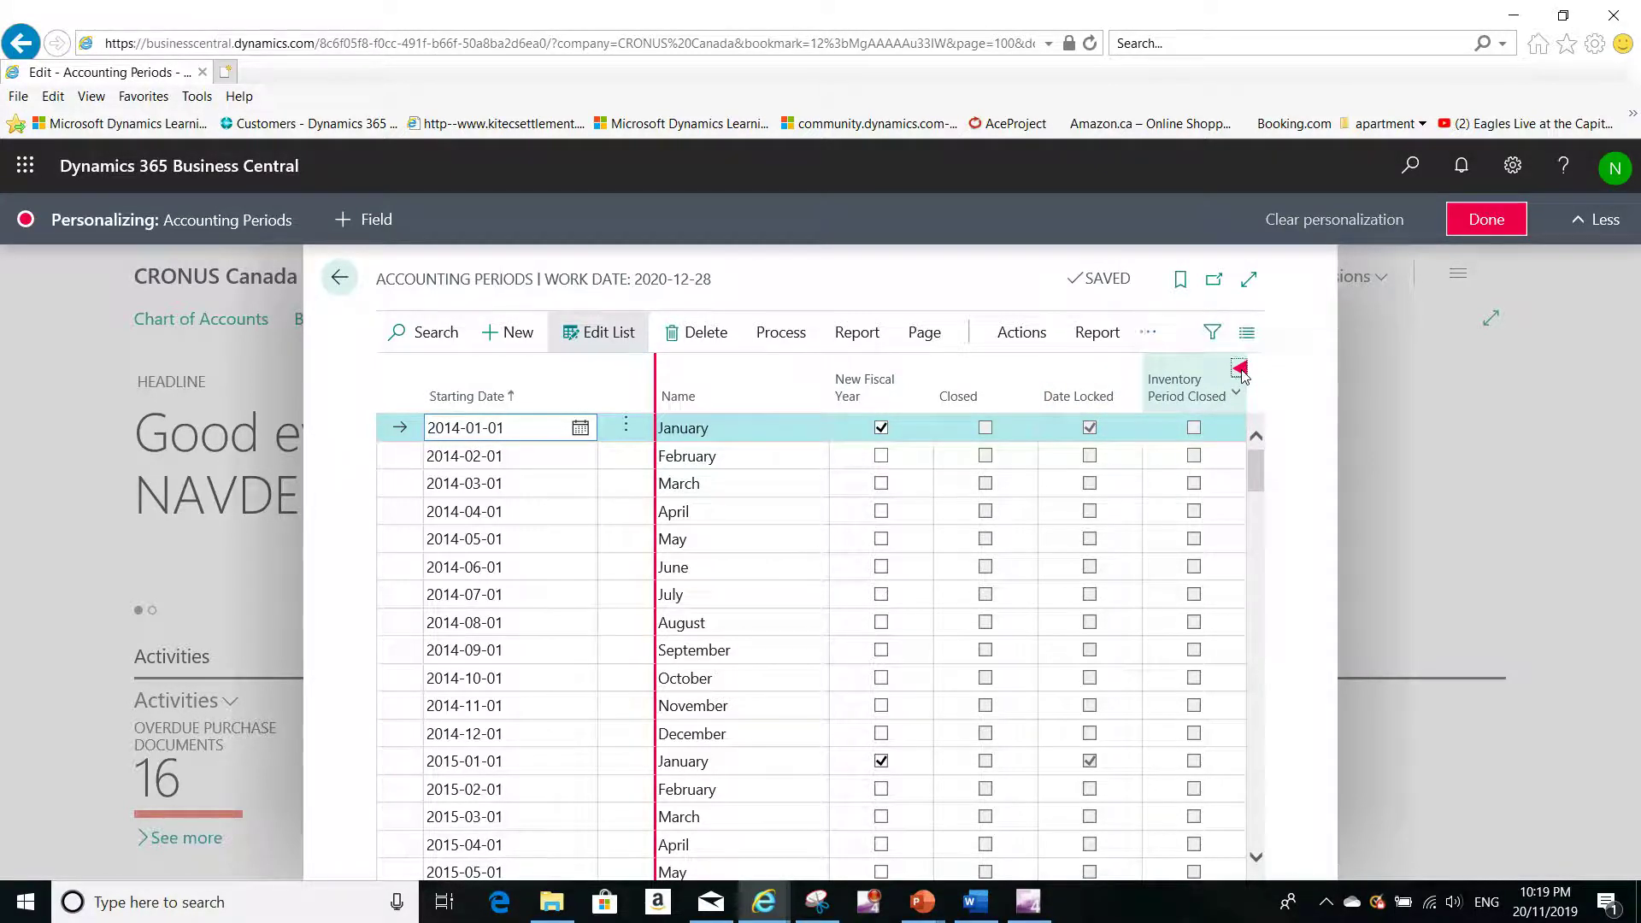
click(1241, 370)
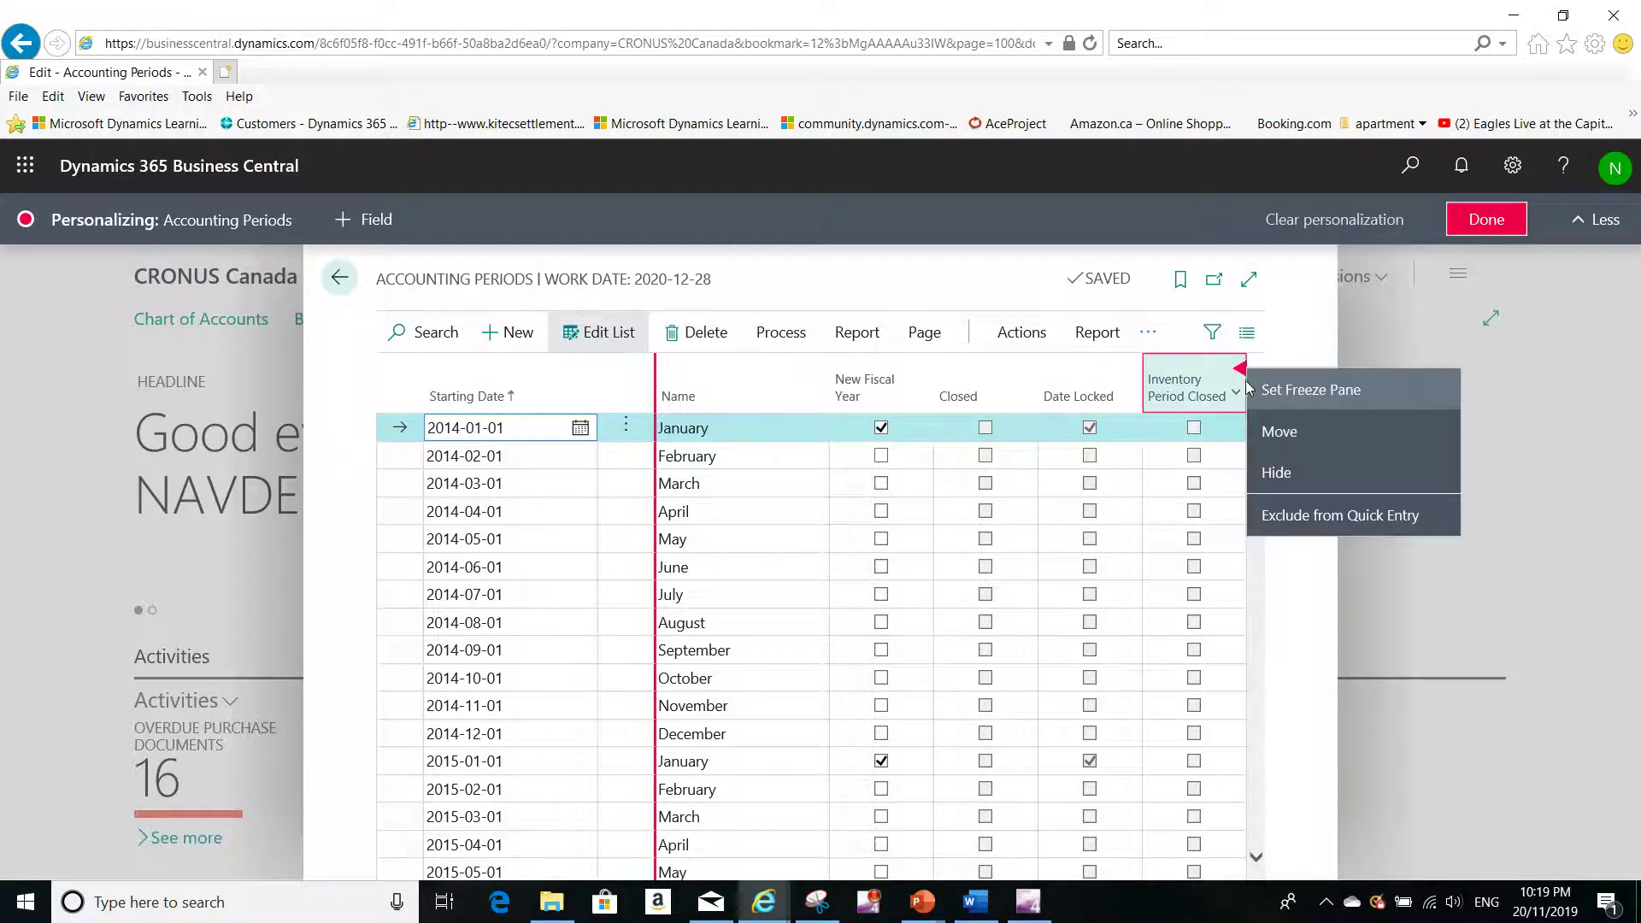
click(1287, 483)
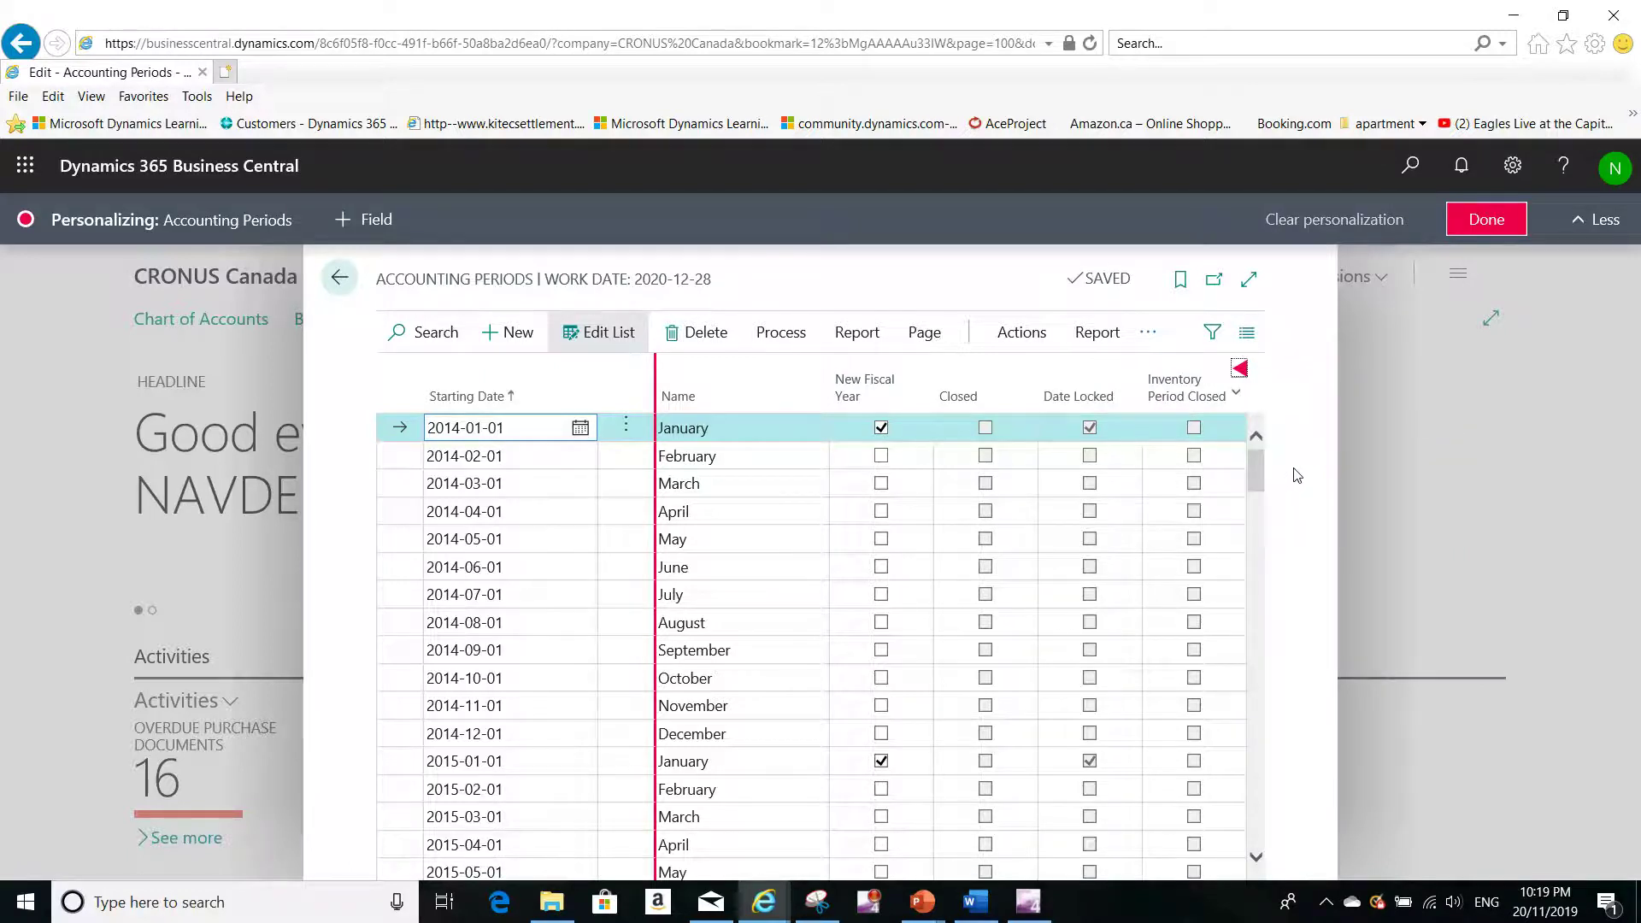
click(1492, 221)
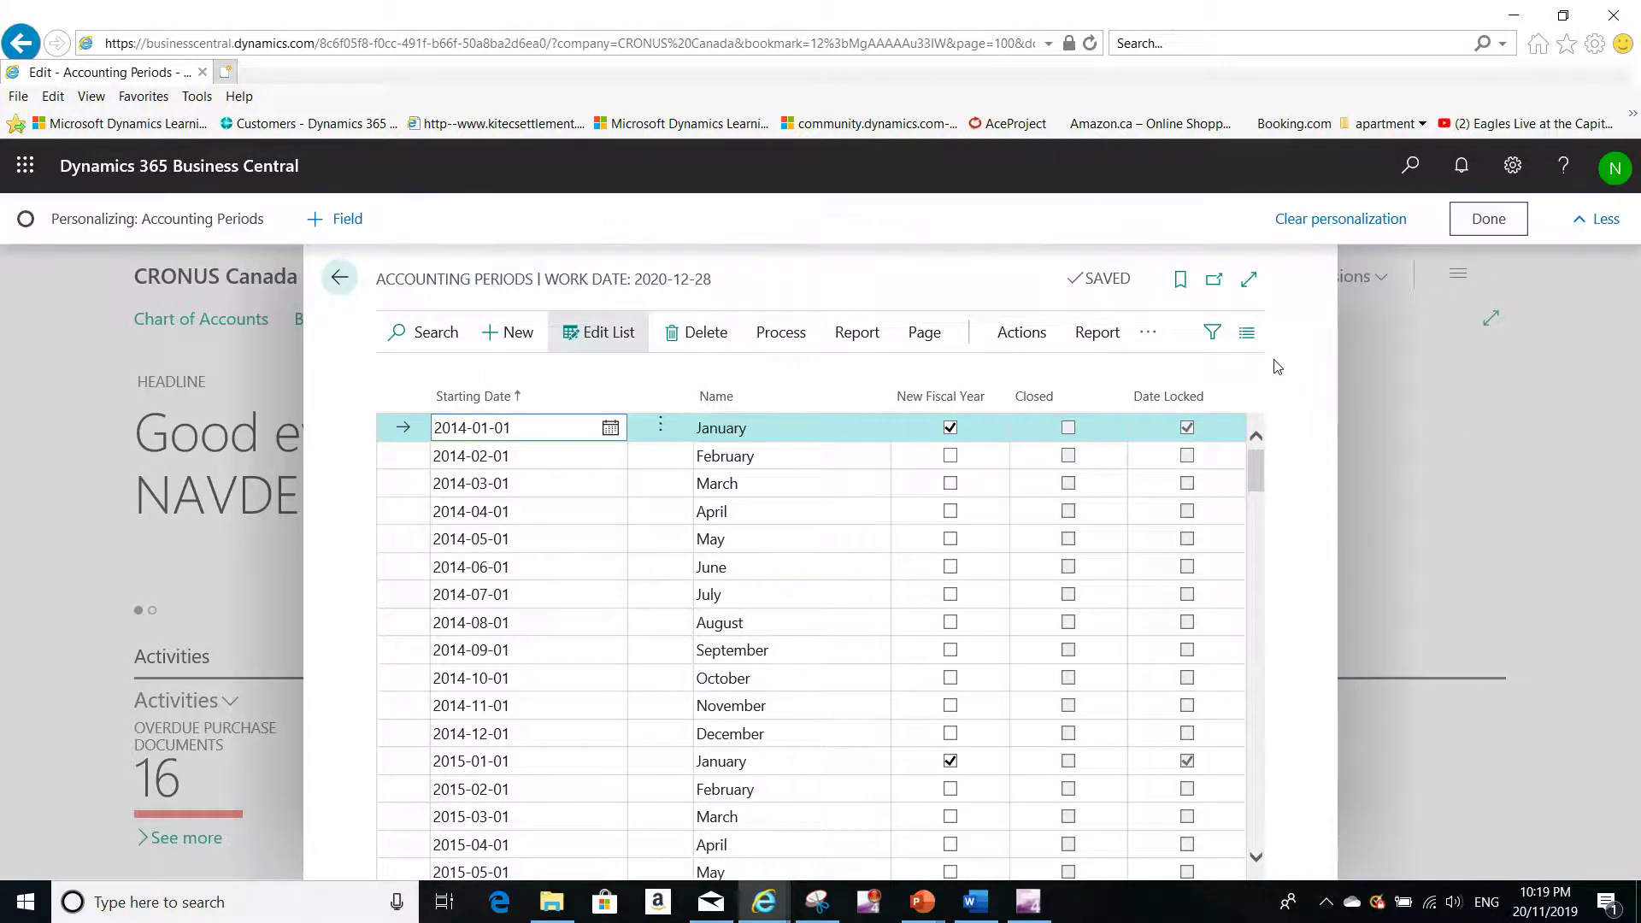